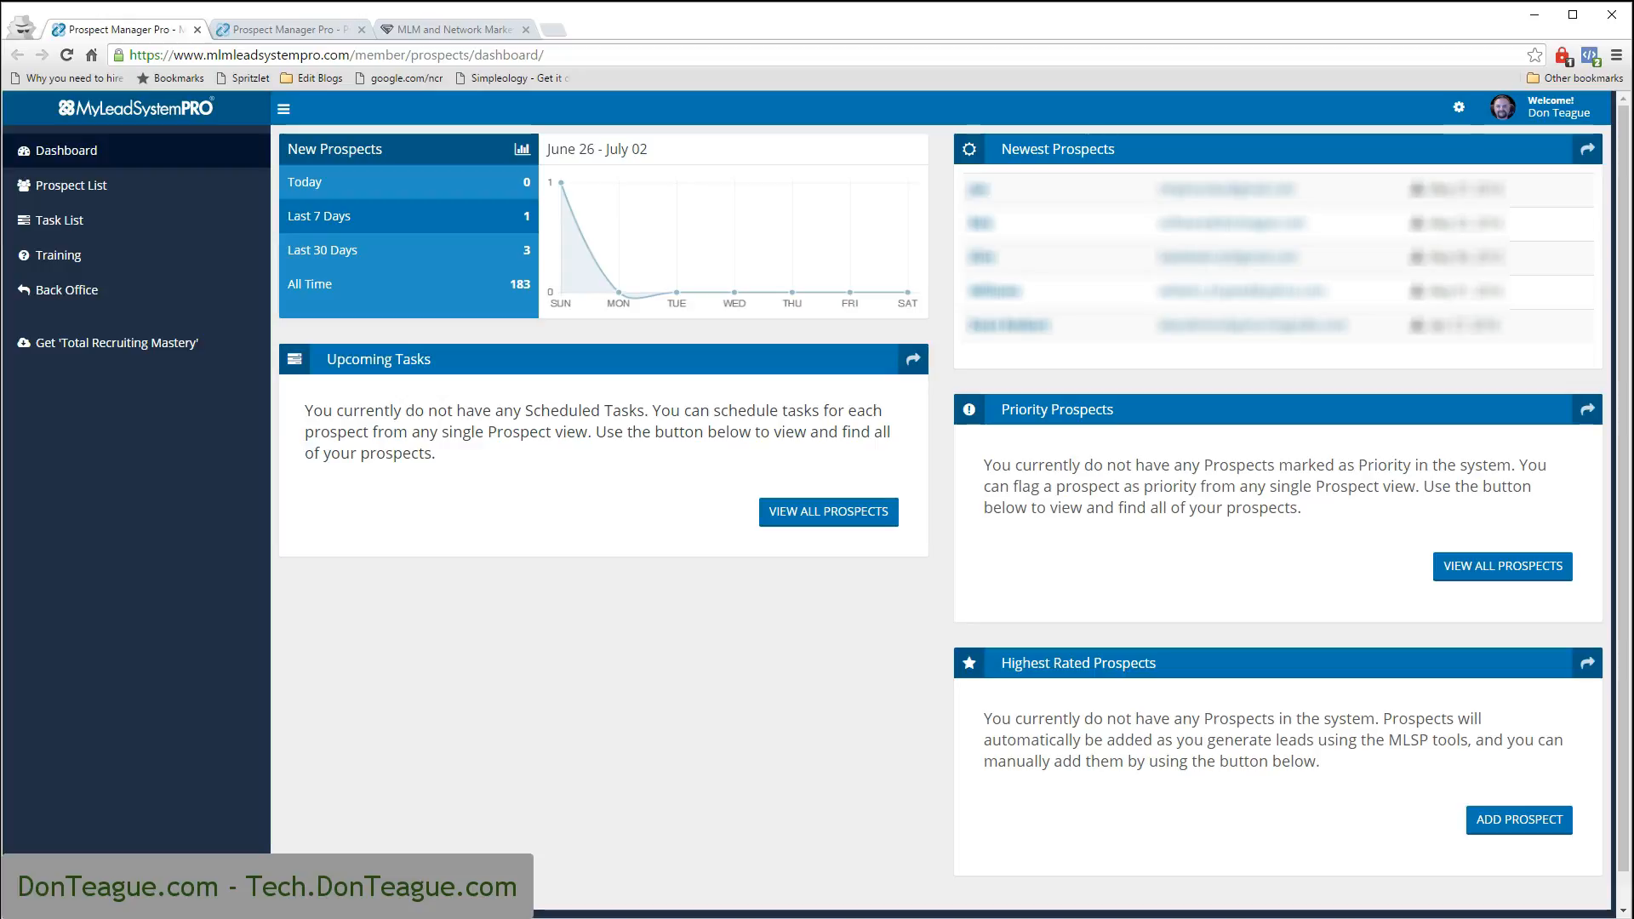
Go to the prospect list and expand the first prospect's quick details to review the source, last interaction and primary business focus
key(ctrl+Tab)
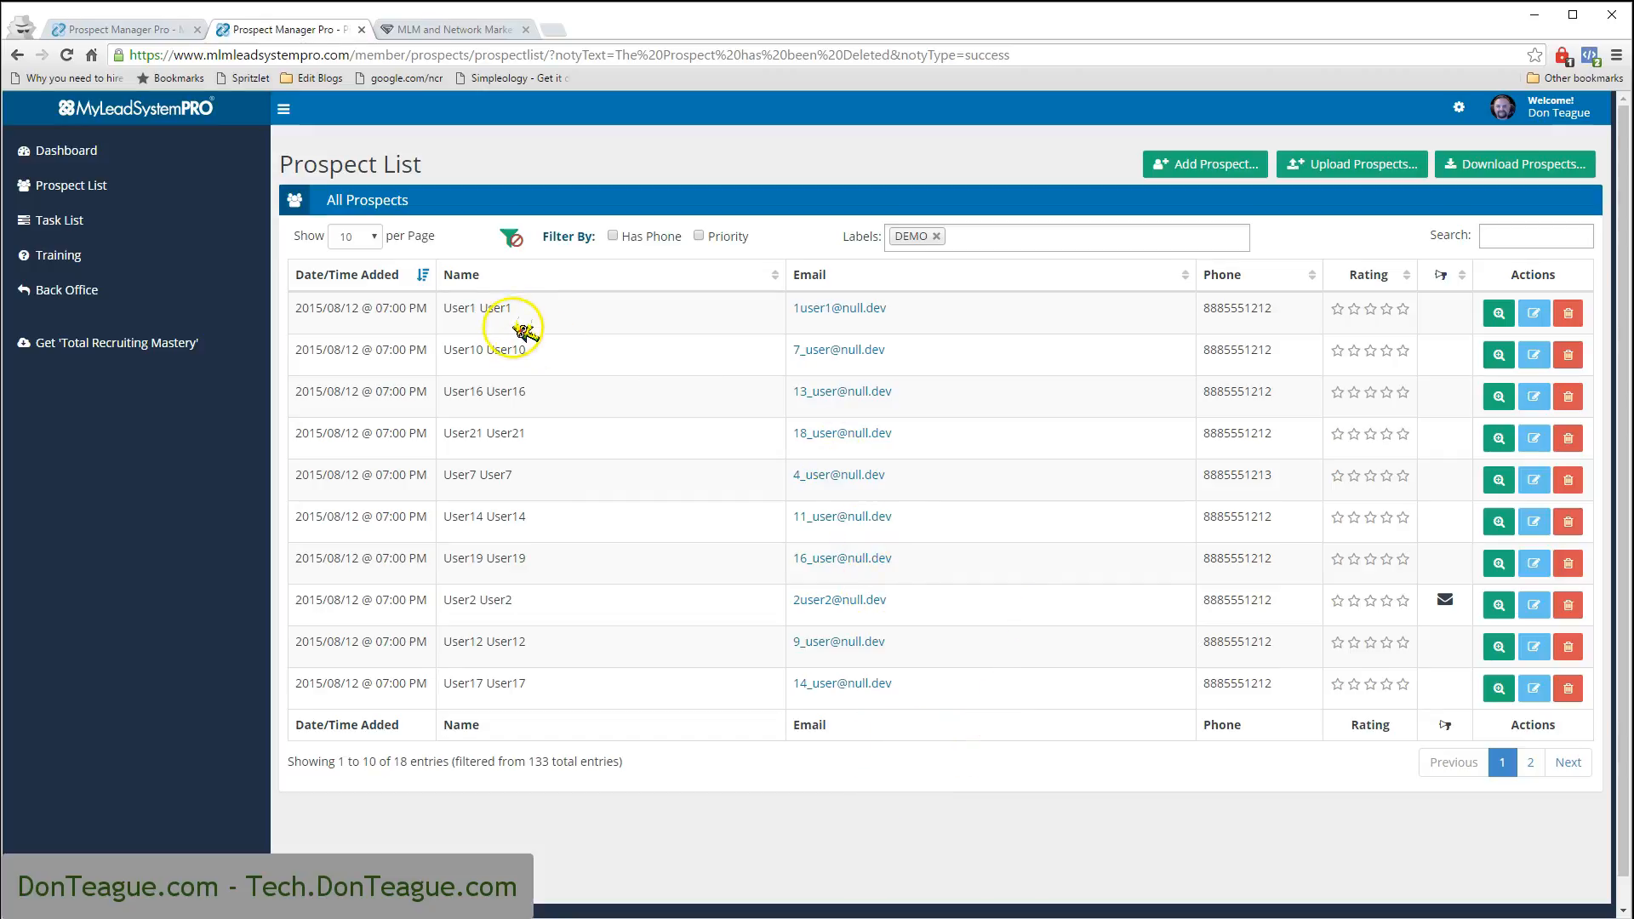
click(1500, 327)
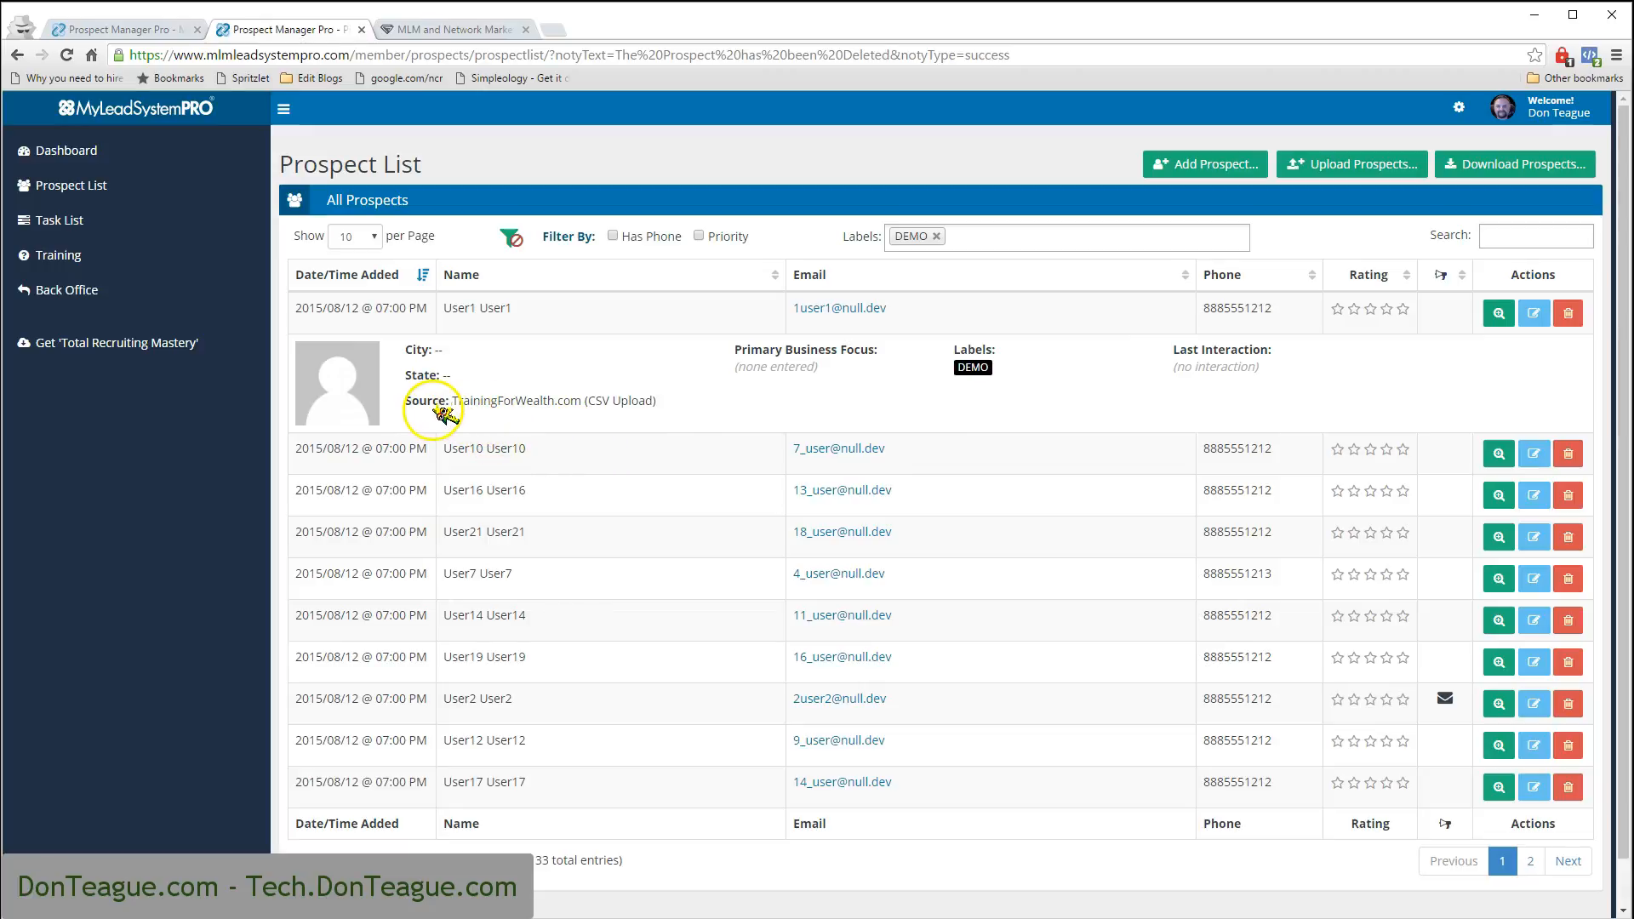
drag(455, 401, 729, 429)
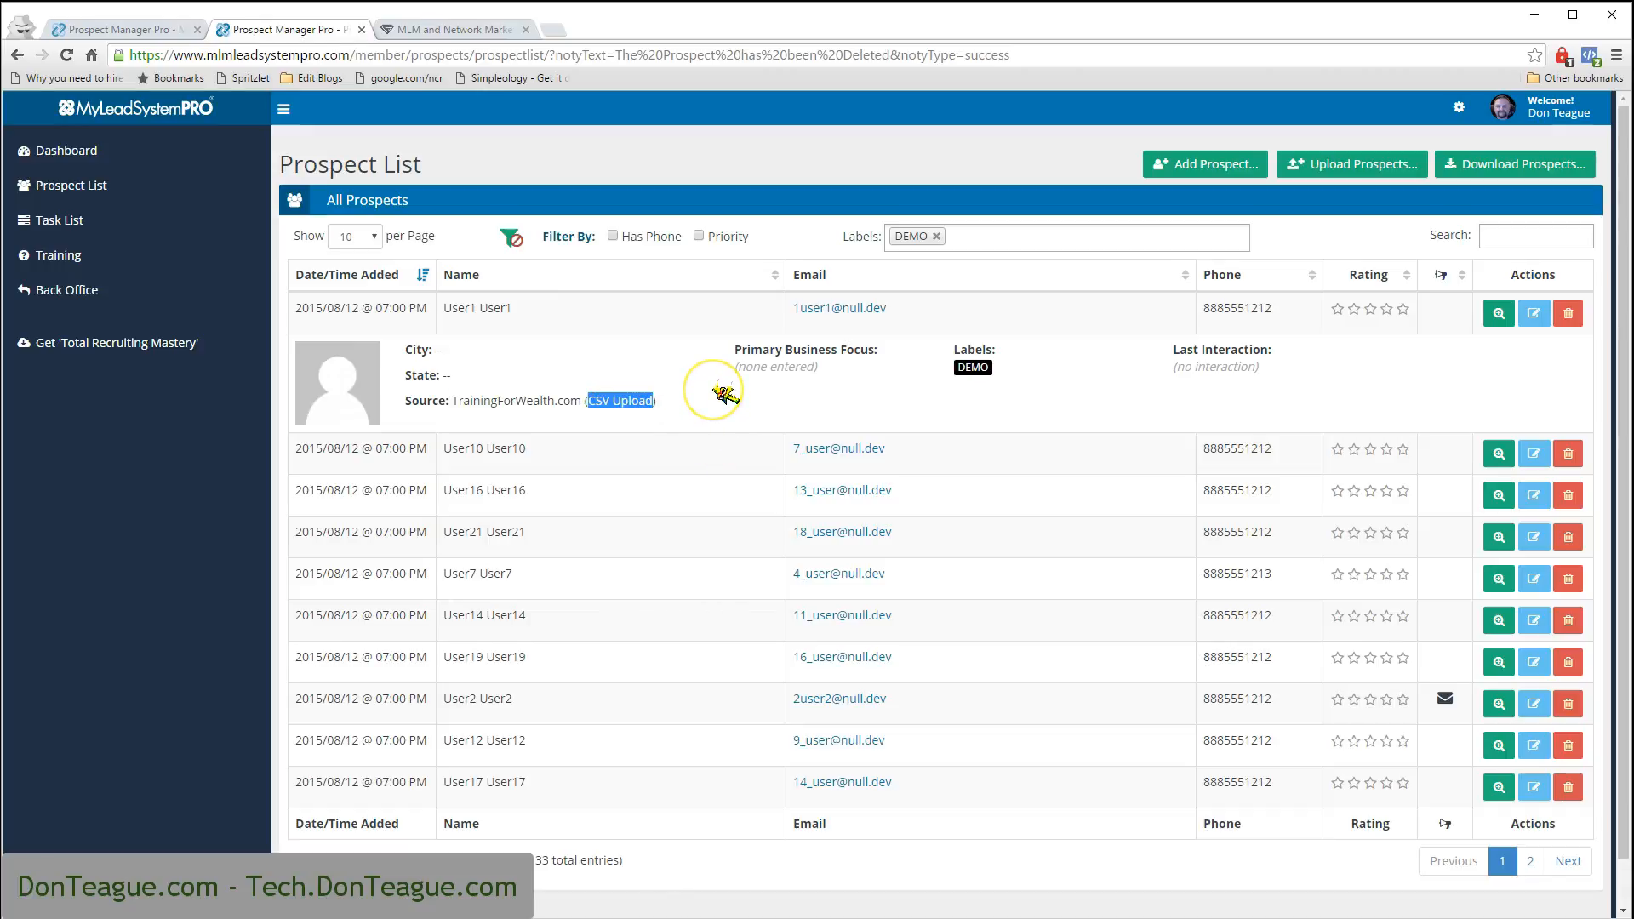
click(701, 394)
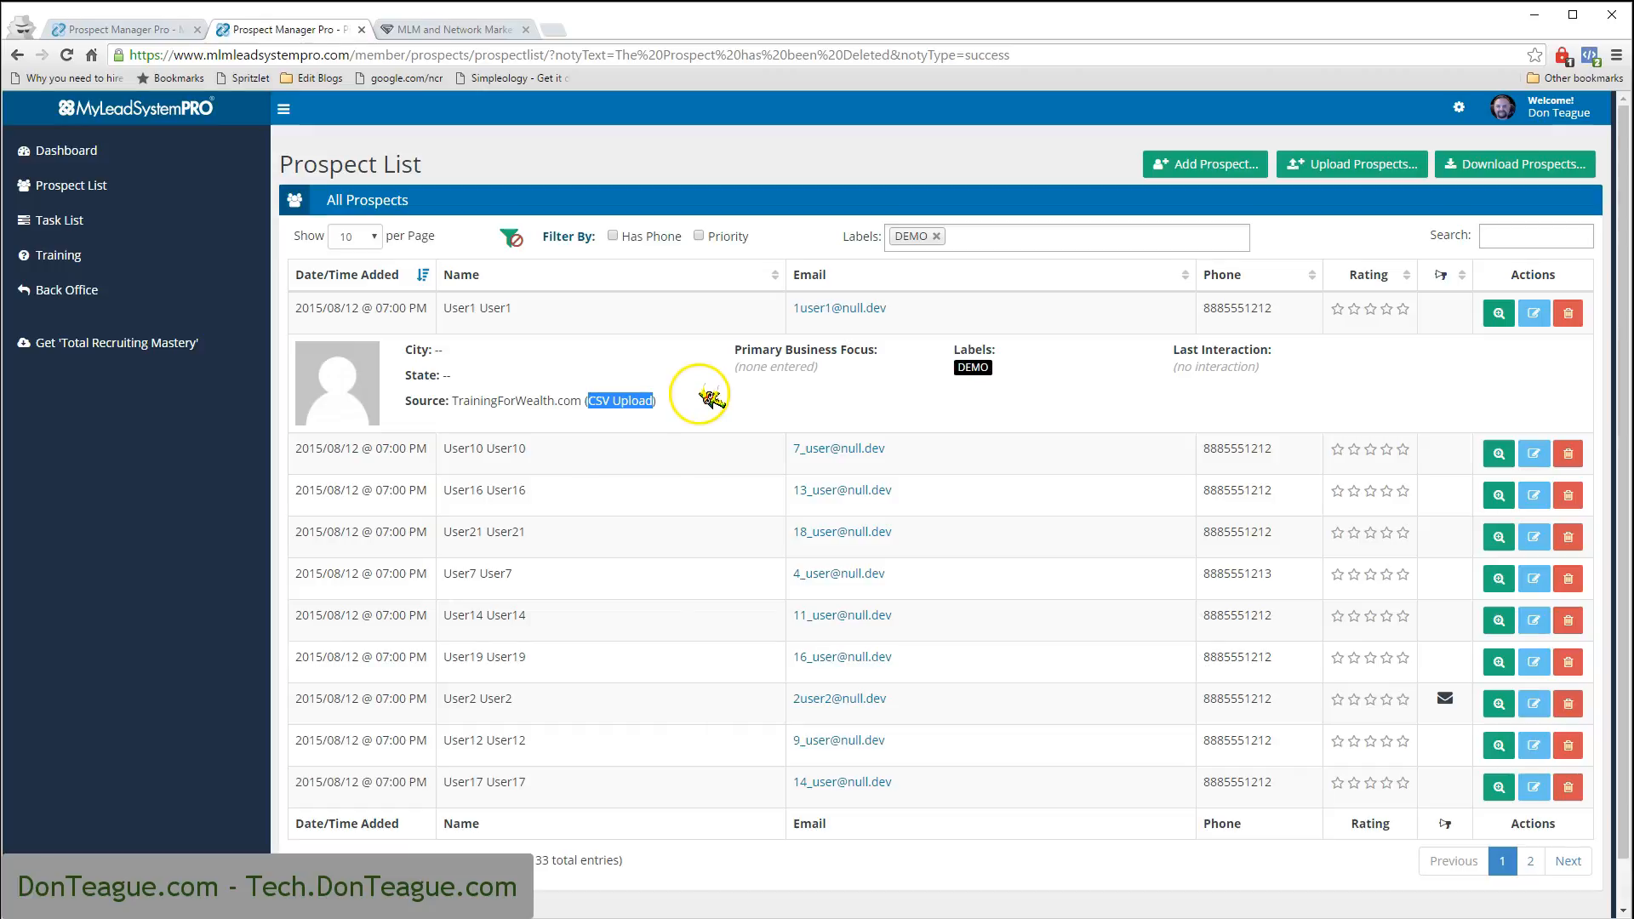
click(675, 400)
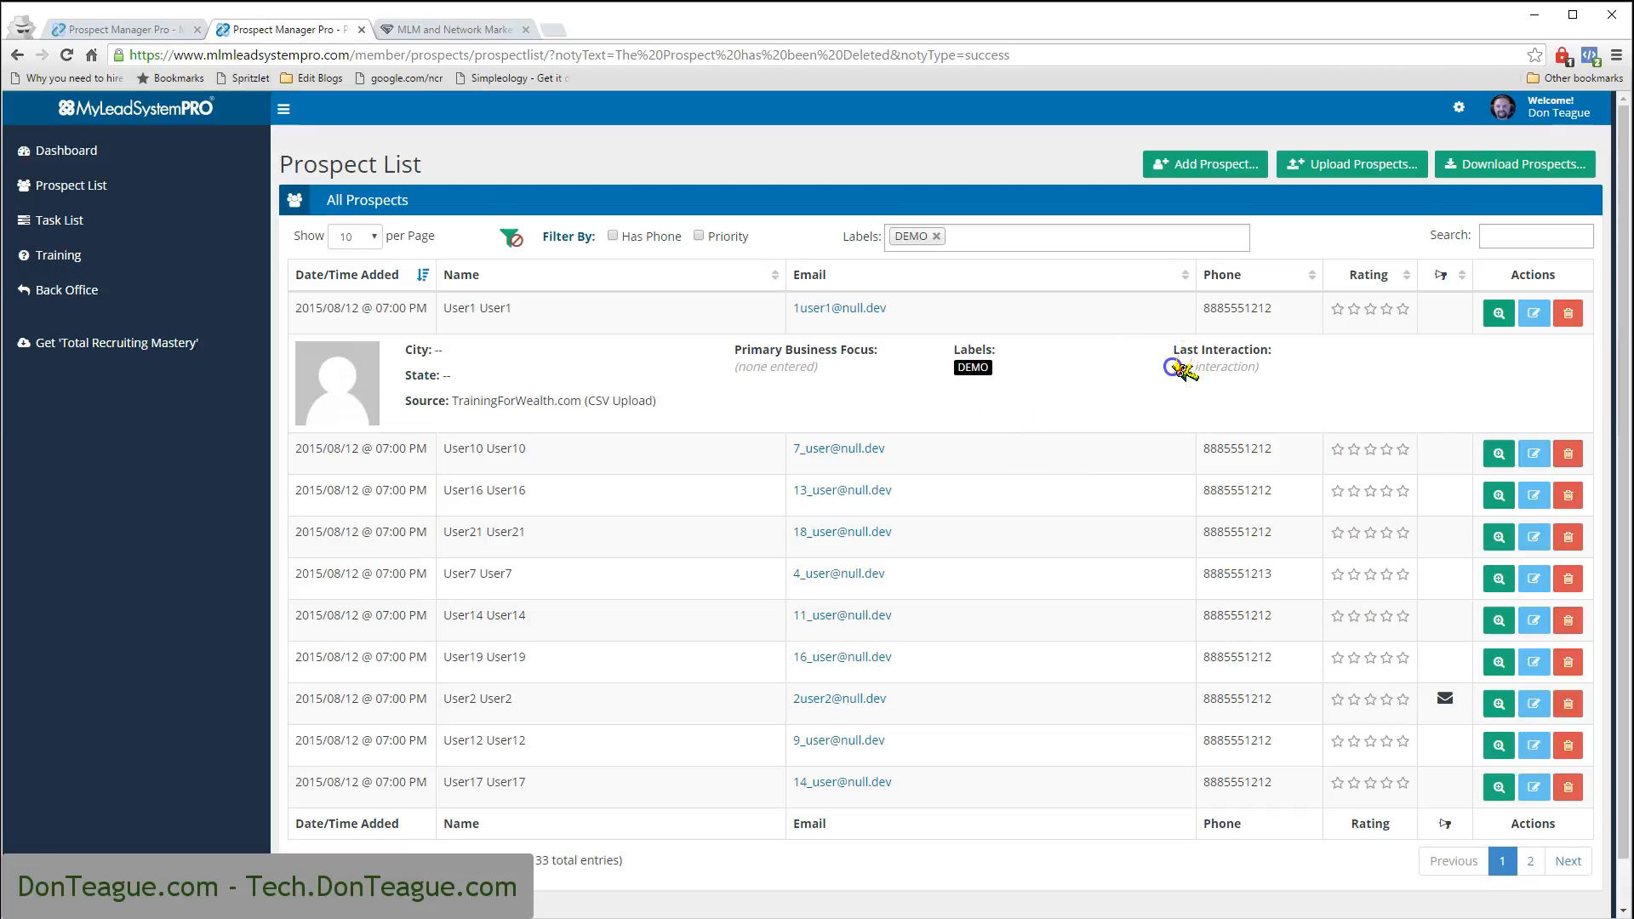
drag(1171, 368, 1267, 373)
drag(819, 368, 746, 367)
Open the first prospect's full record and check the date the prospect was added
click(1537, 315)
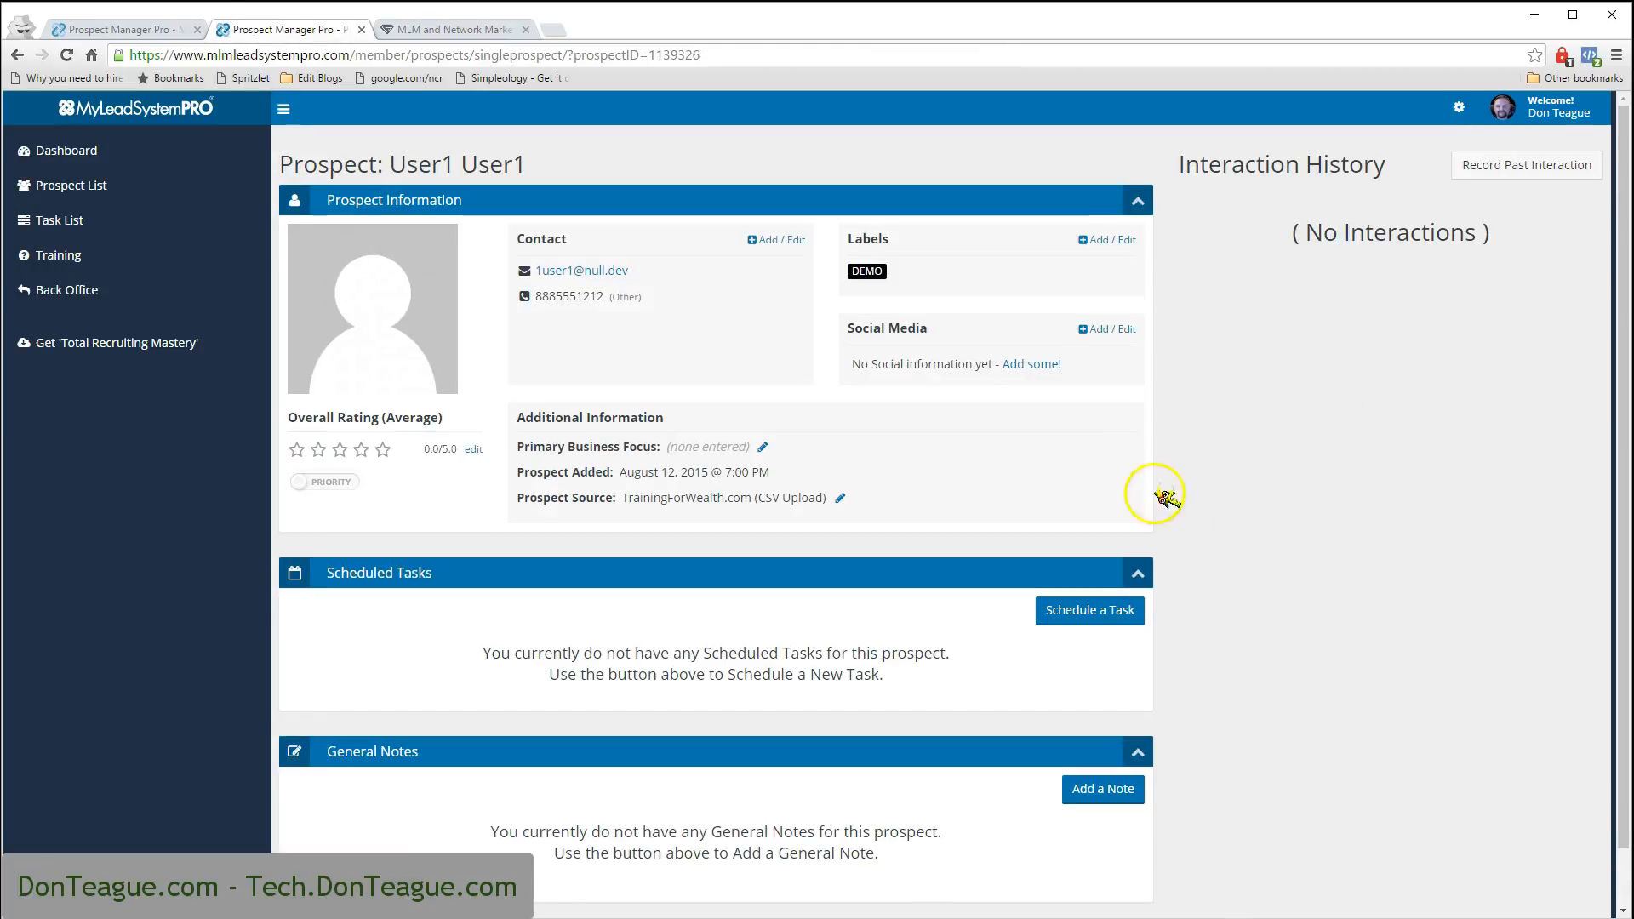
drag(619, 474, 710, 474)
click(669, 674)
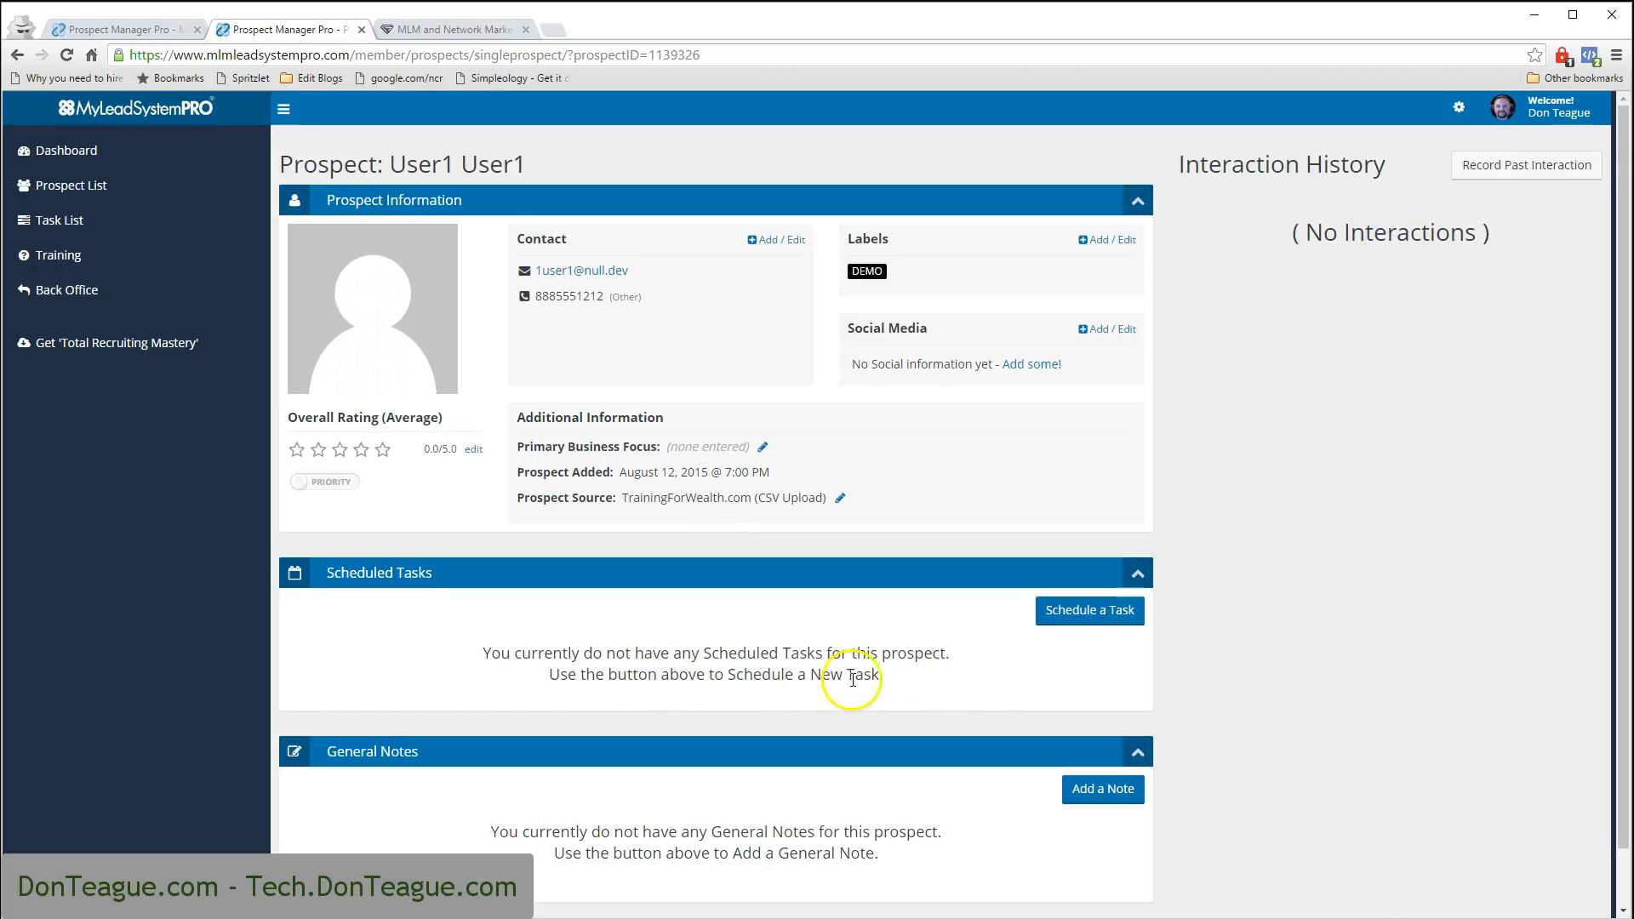
Add a general note to the prospect reading "Notes about this person. Lives in a shoe." and save it
scroll(843, 677, down, 1)
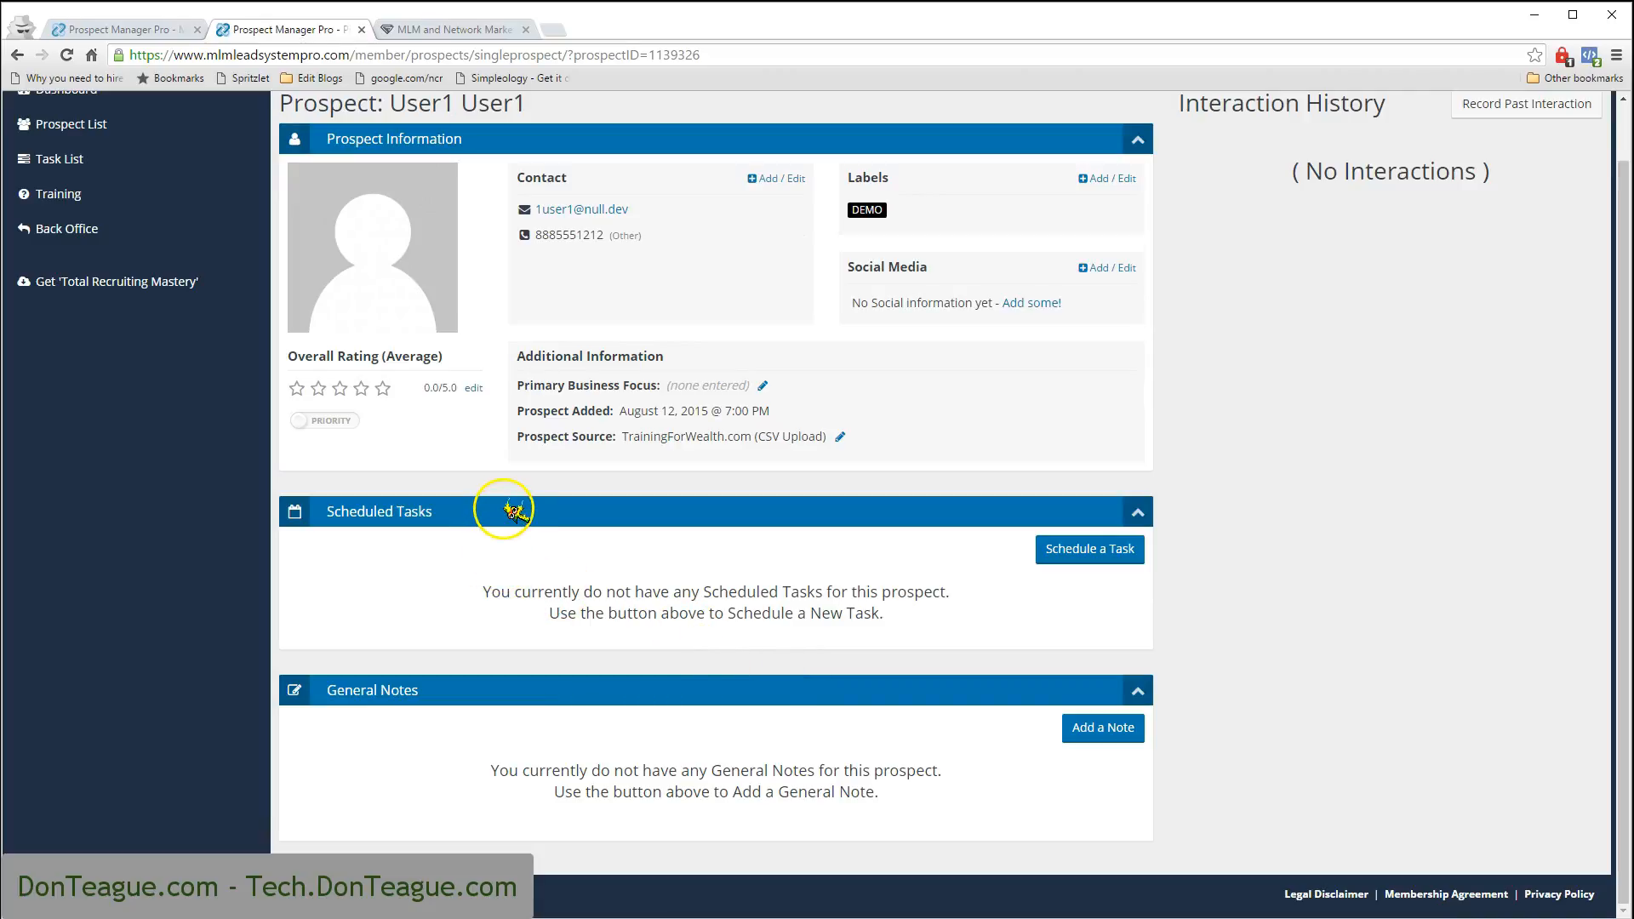
click(1124, 740)
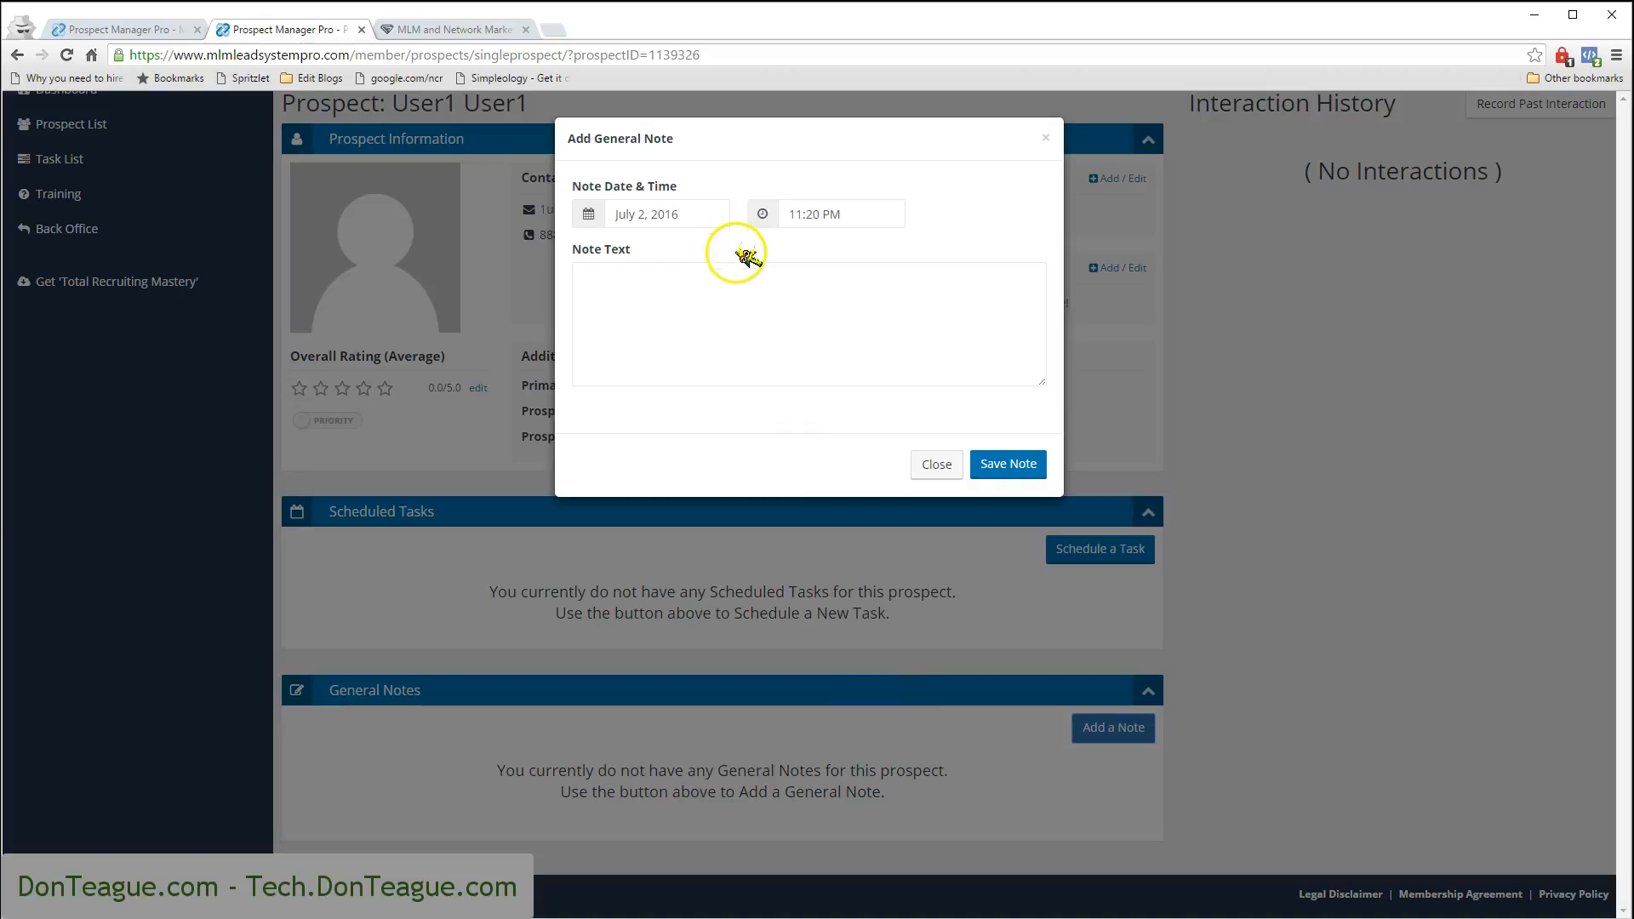
click(756, 278)
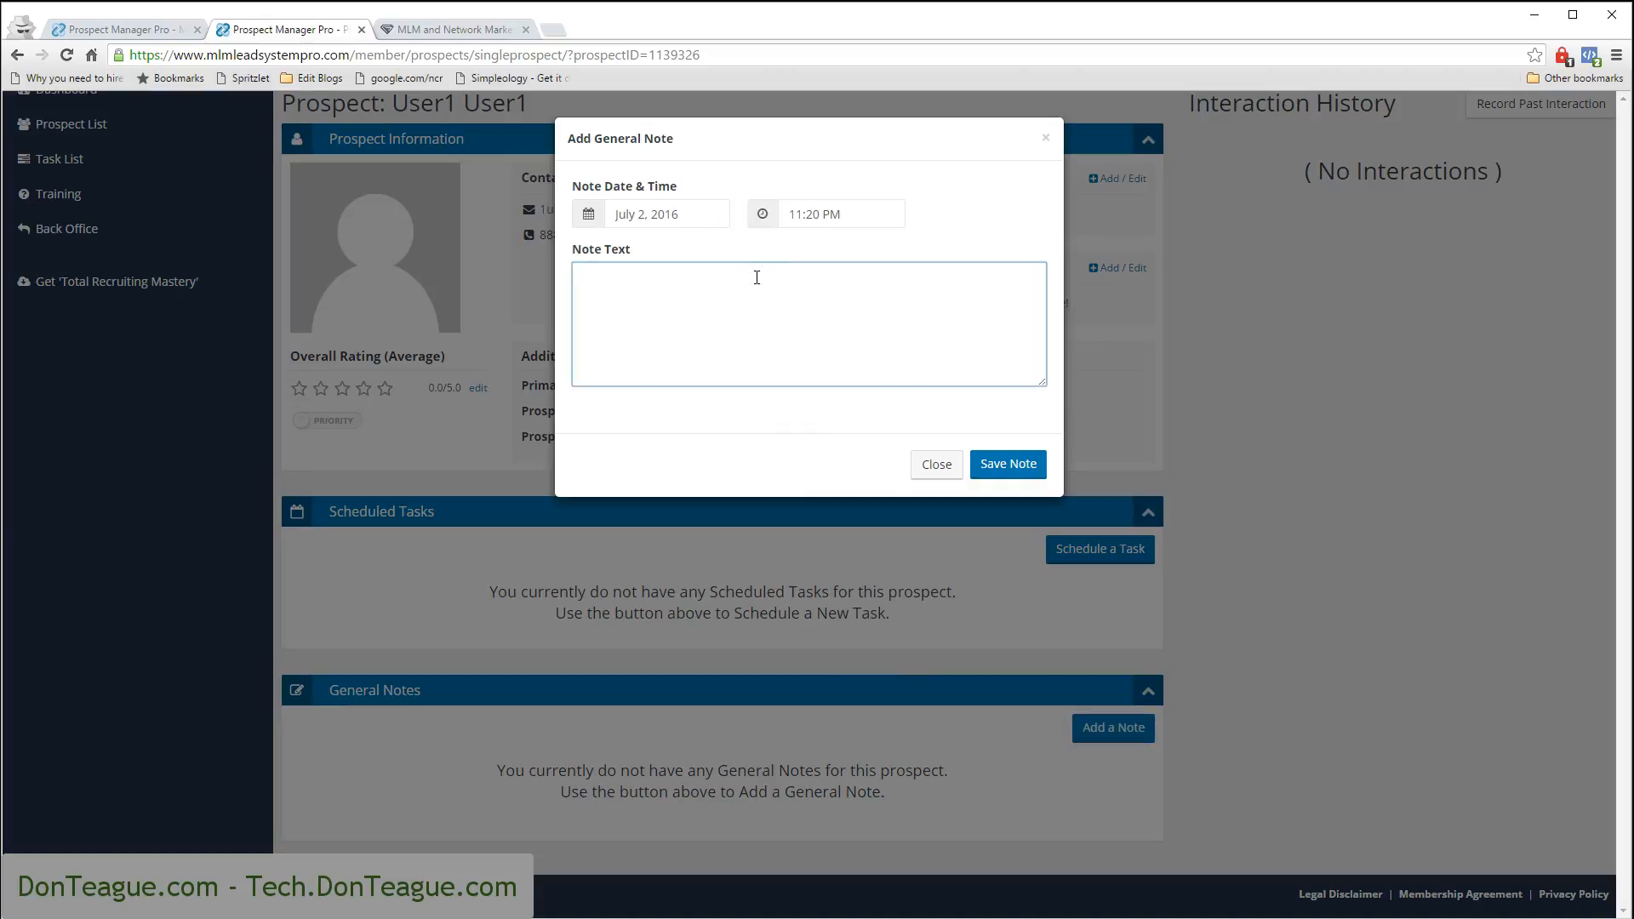
text(Notes about this person.)
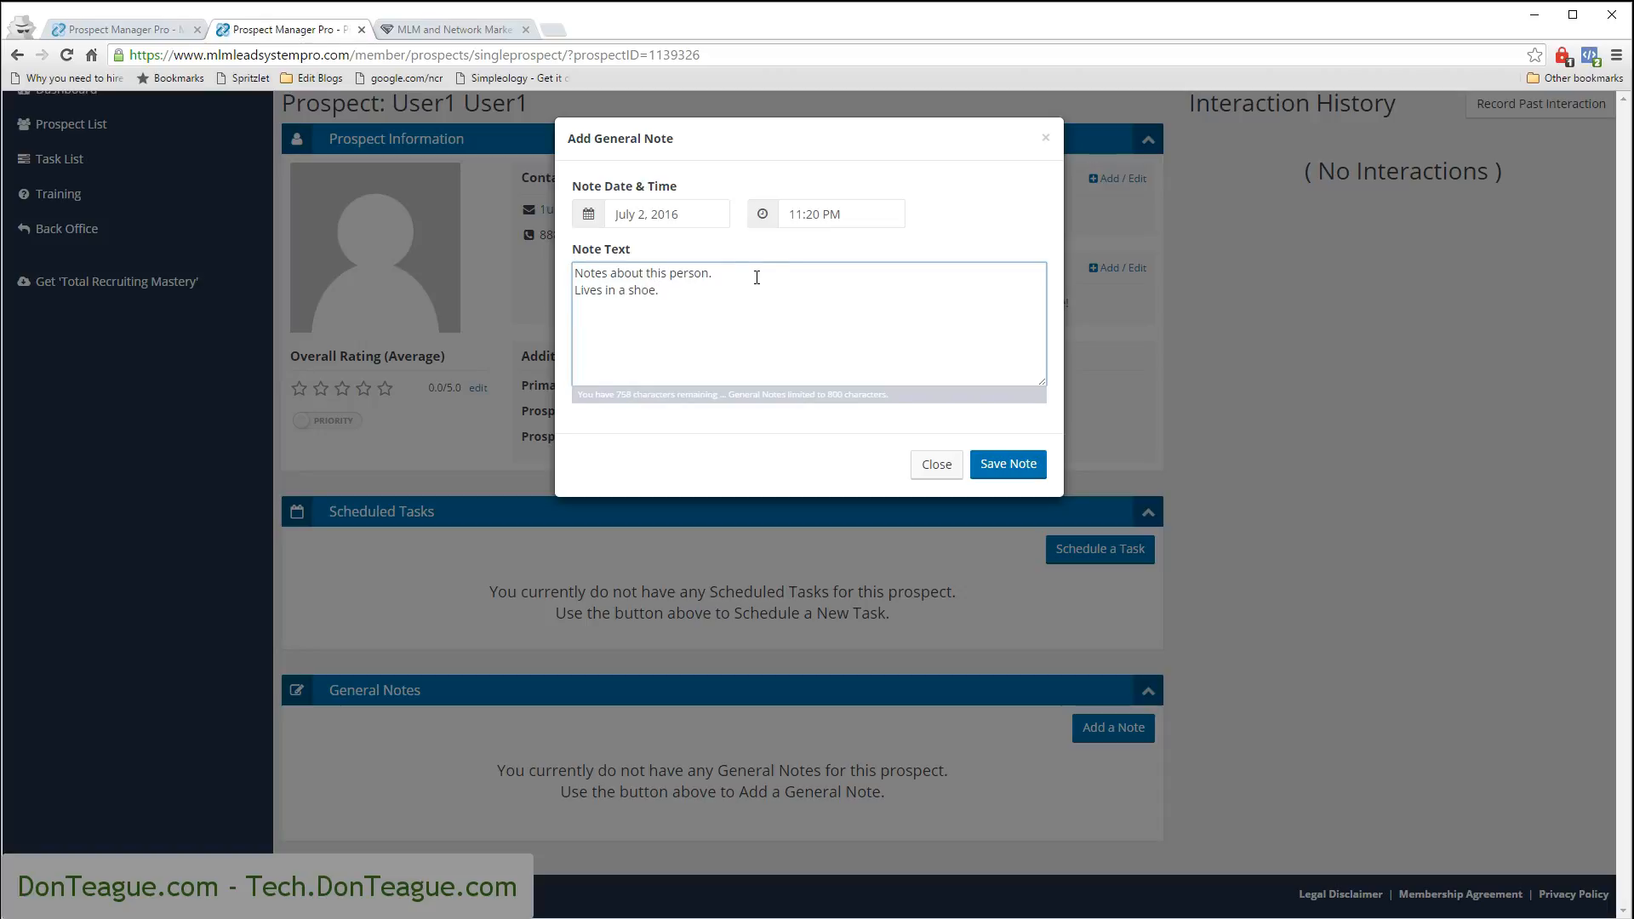
click(987, 464)
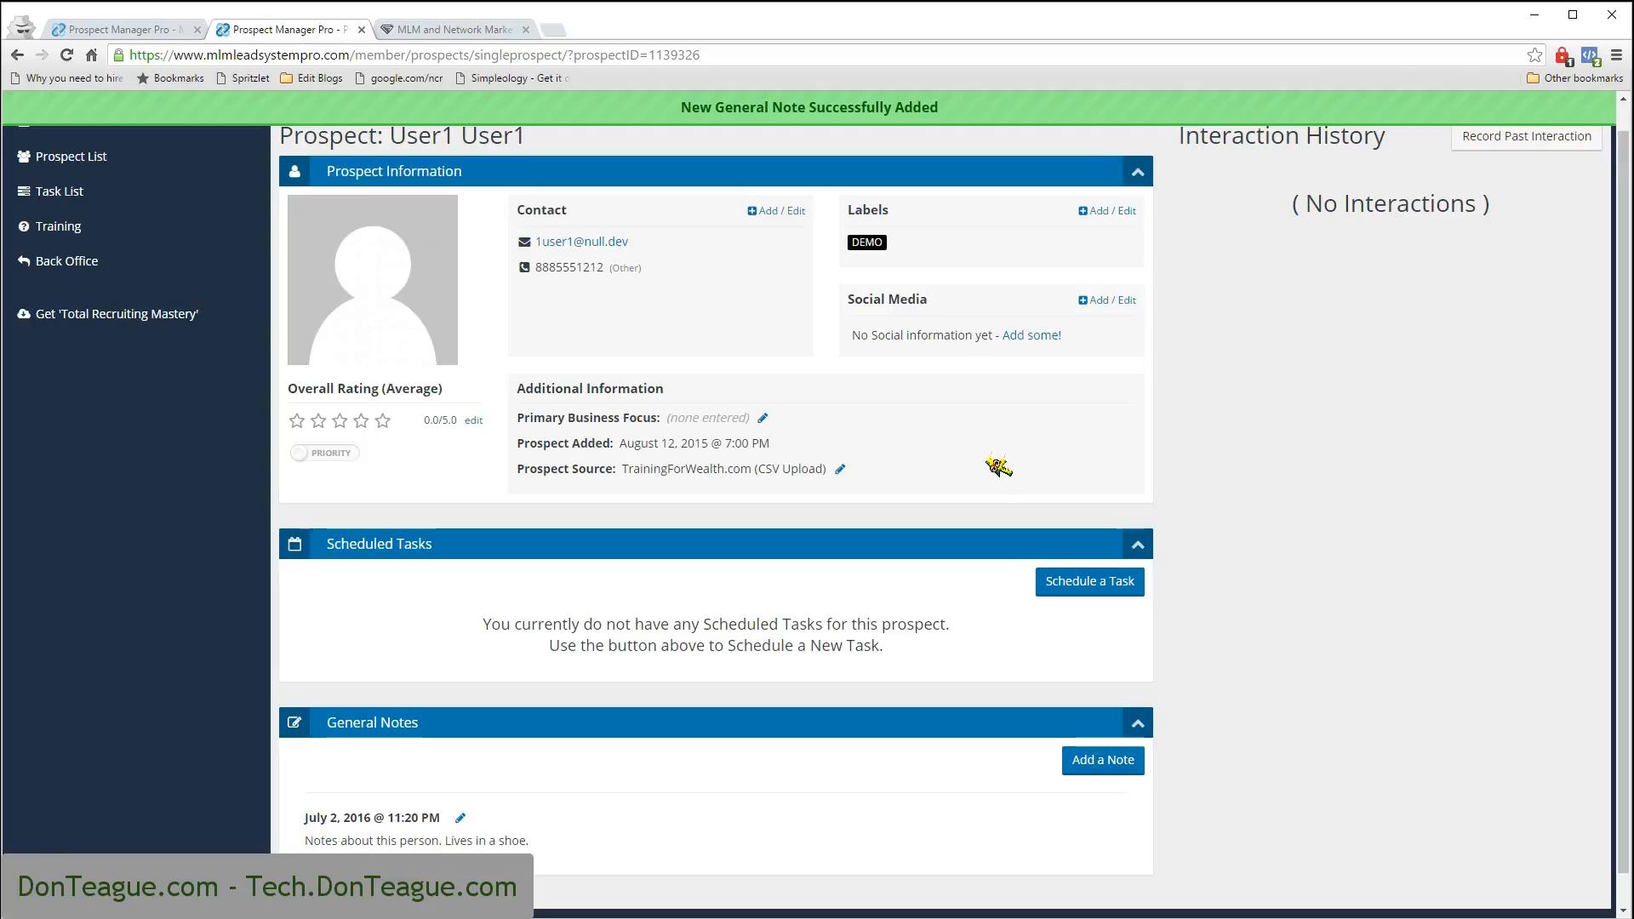
Schedule a phone task for July 5, 2016 at 11:20 AM with the preparation note "Ask about the shoe."
click(1112, 593)
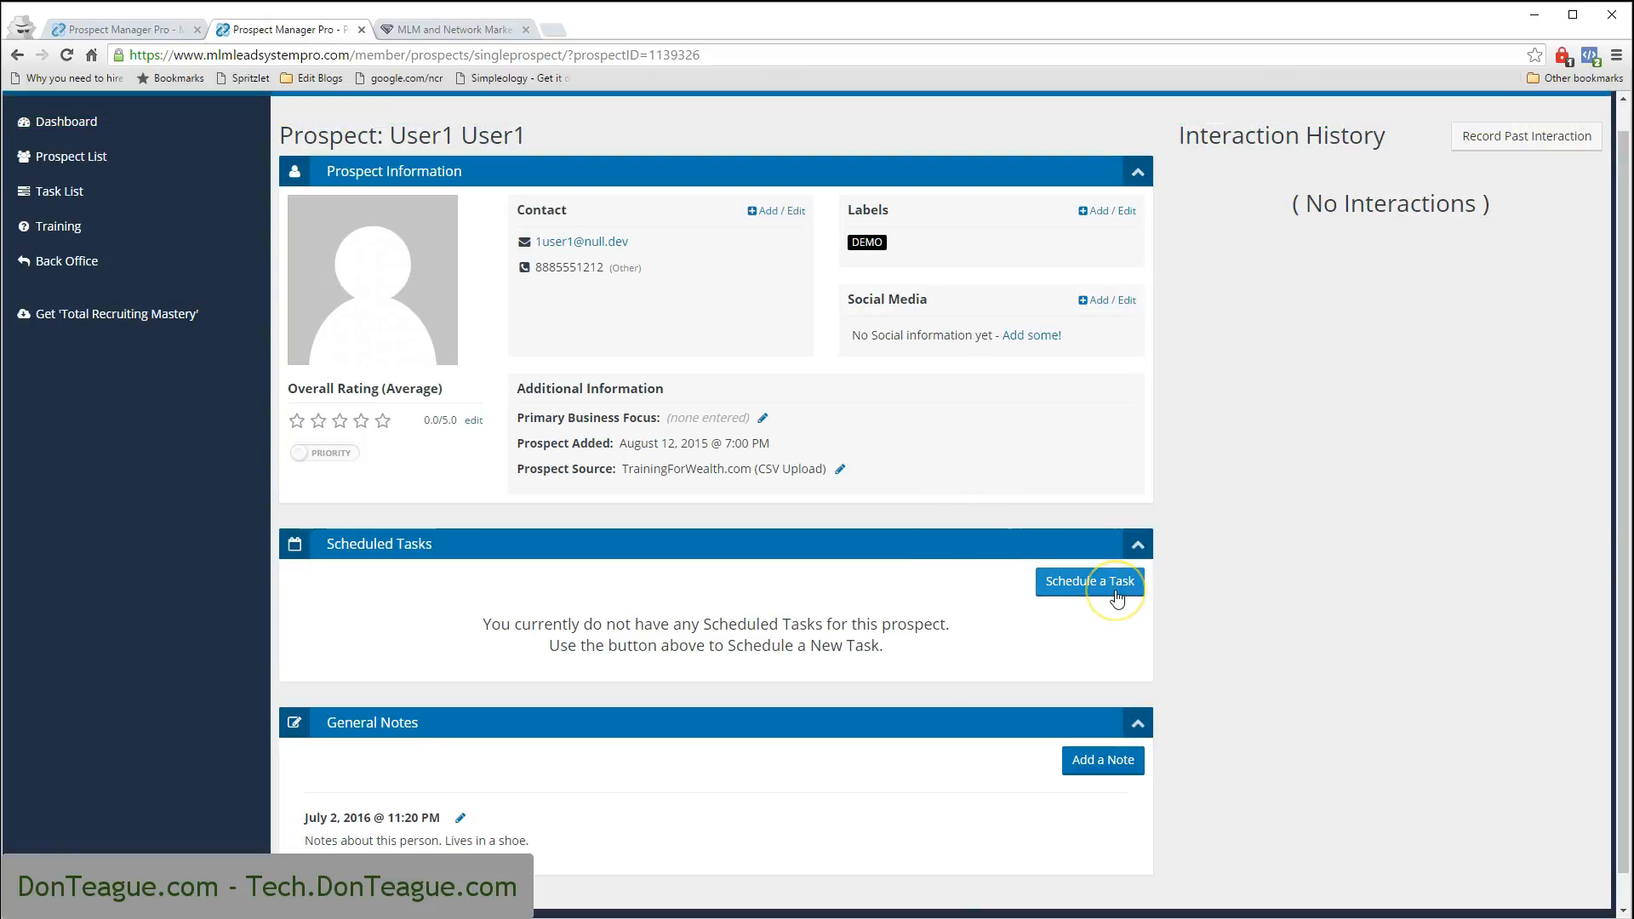
click(1118, 593)
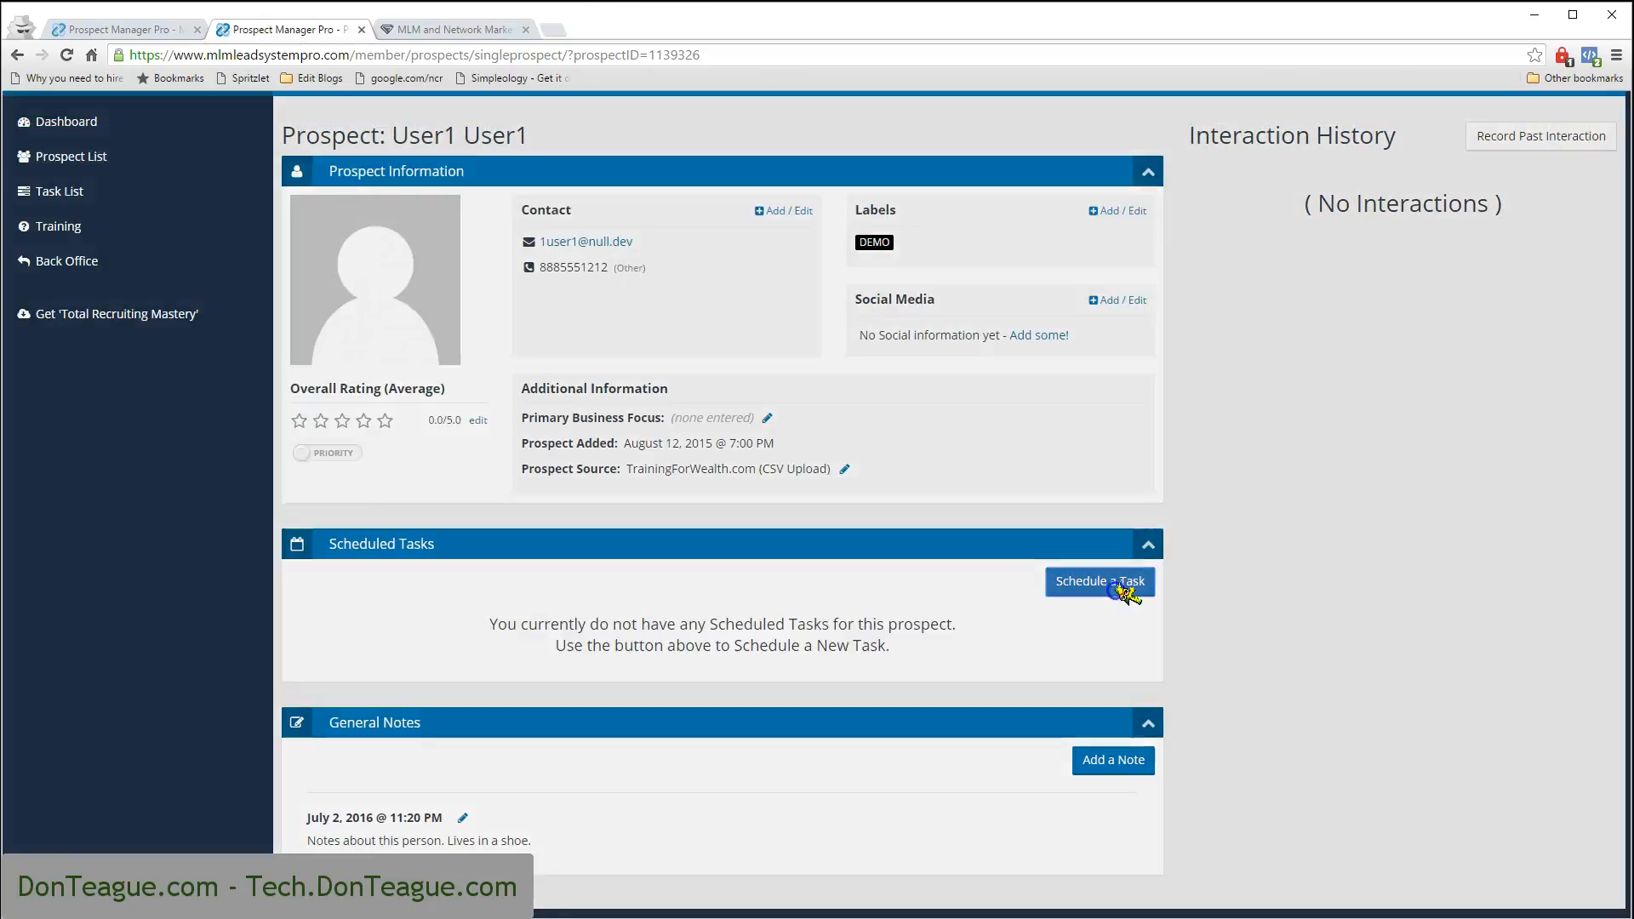
click(661, 218)
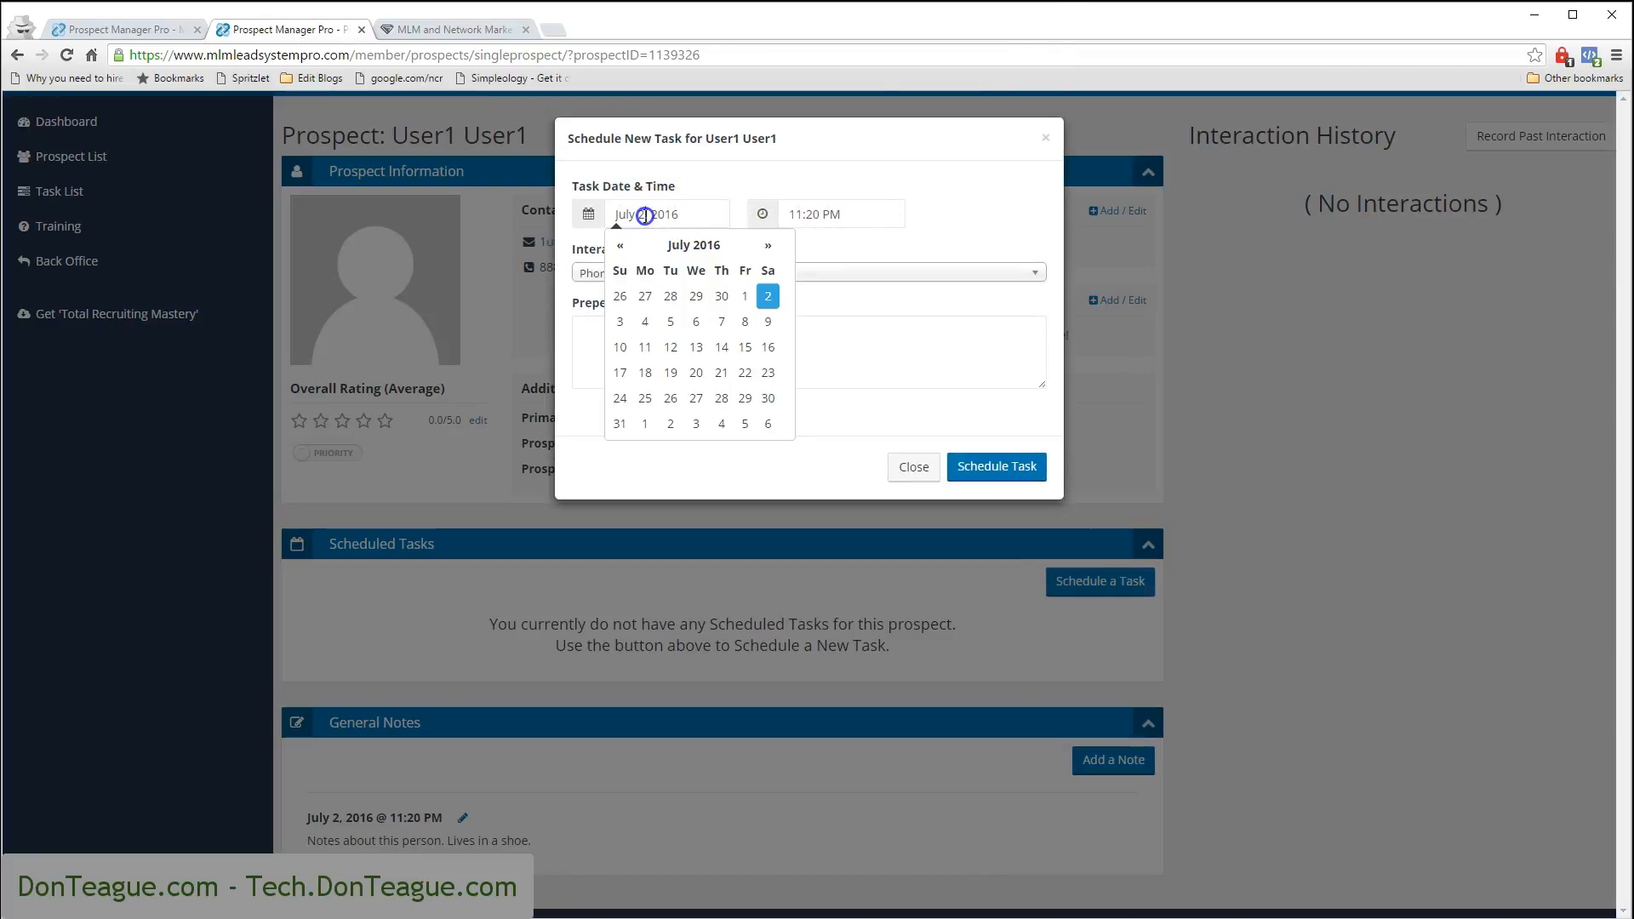
click(681, 323)
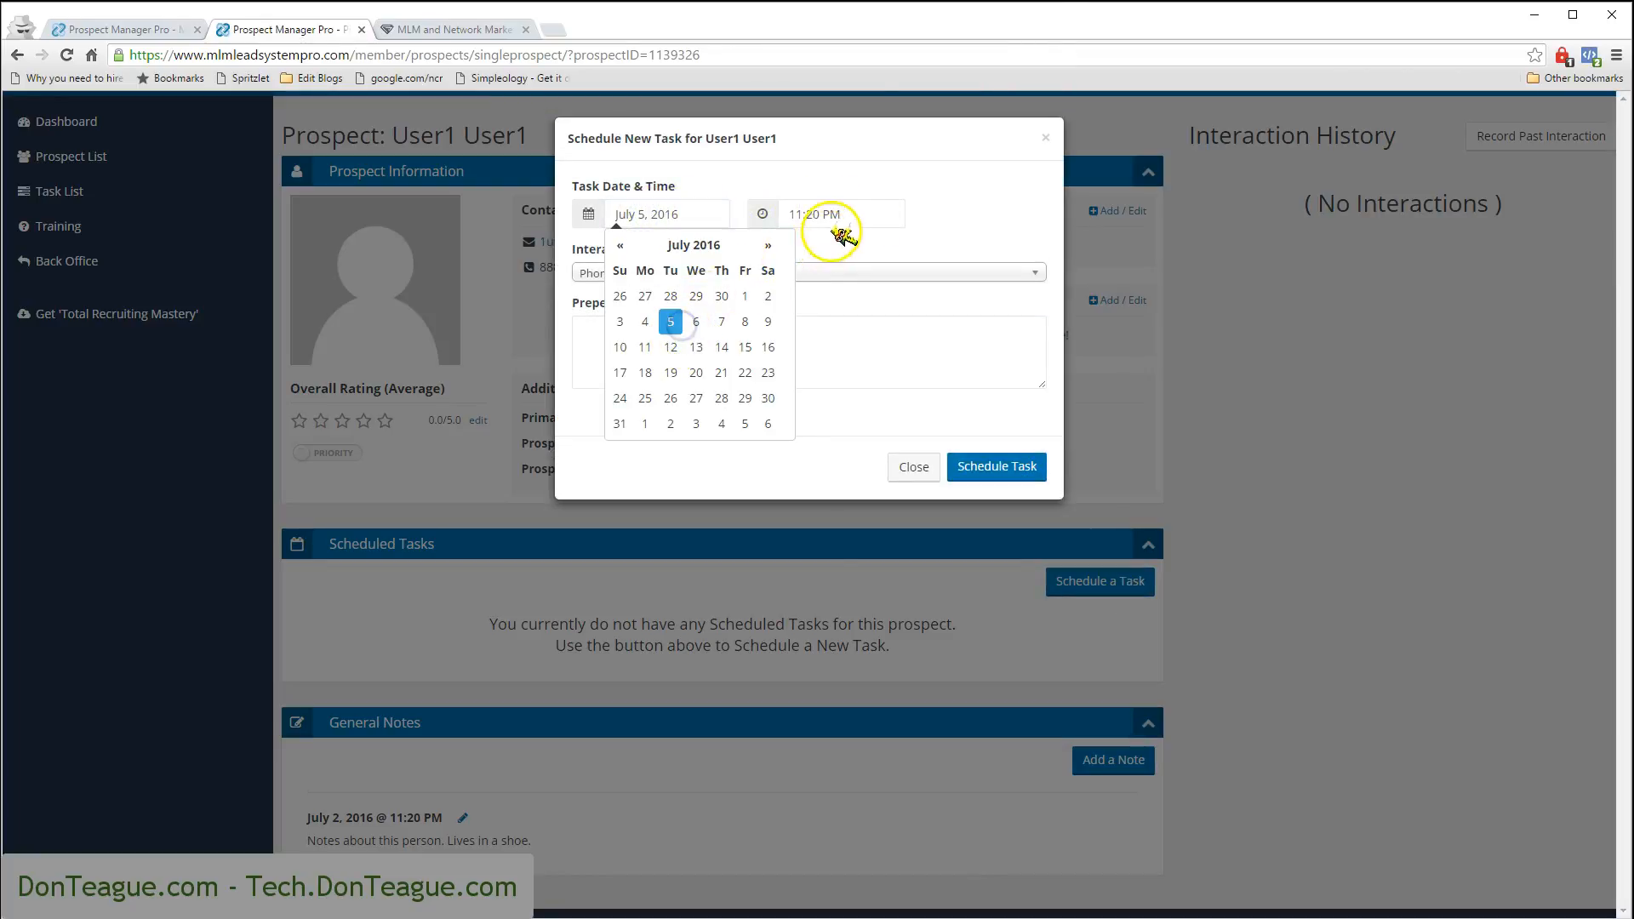
click(843, 214)
click(954, 310)
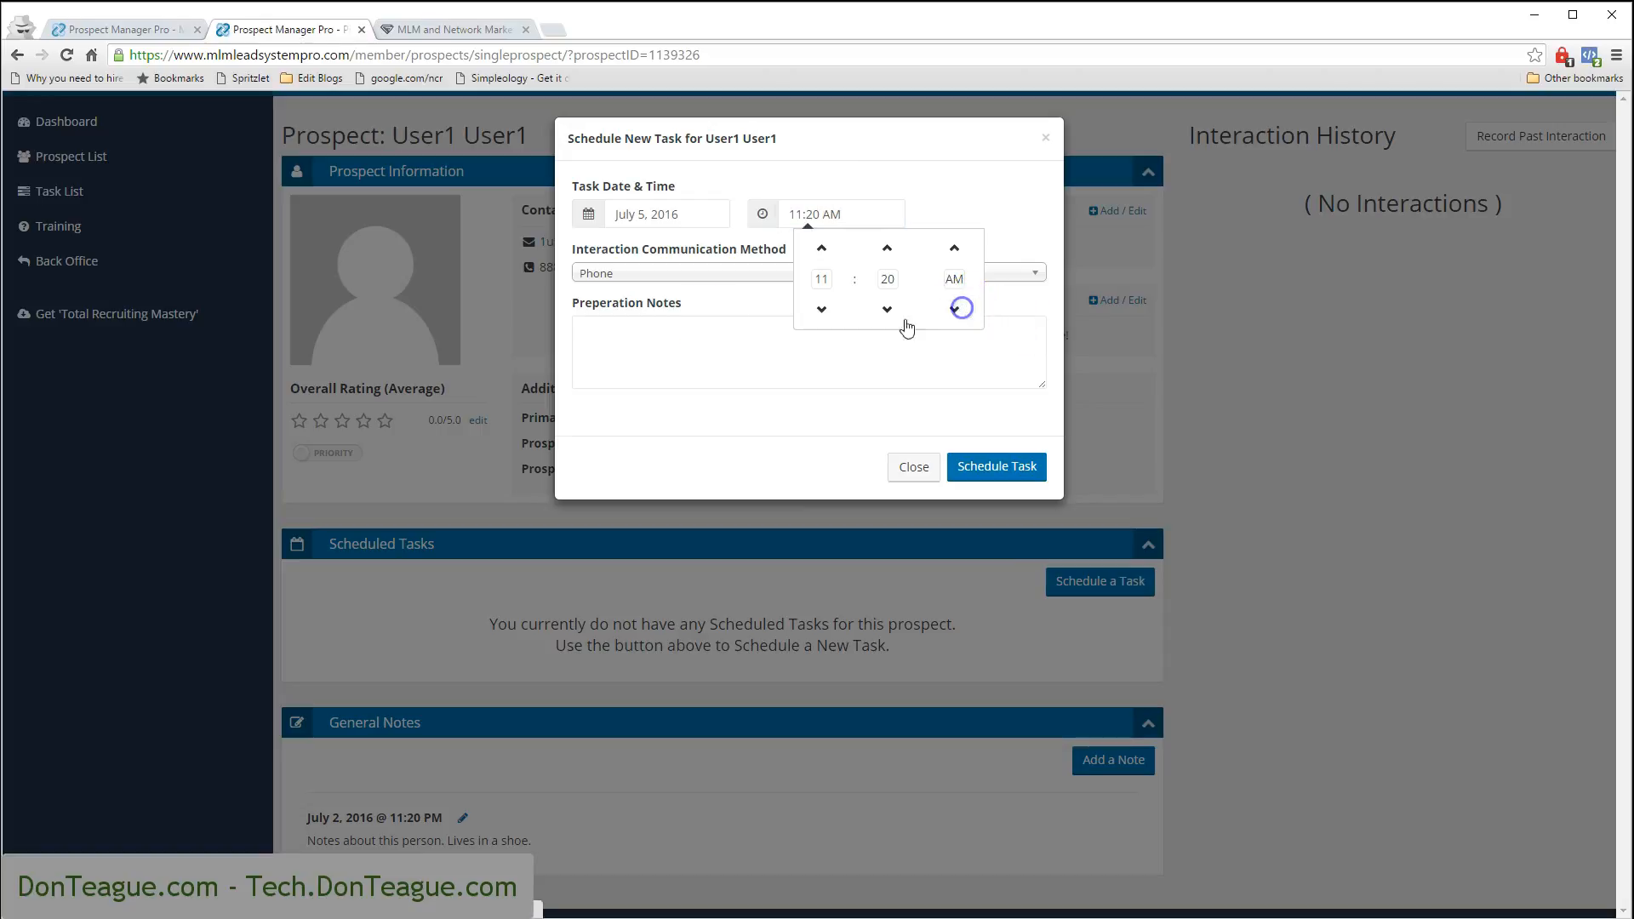
click(696, 302)
click(699, 364)
text(Ask about the shoe.)
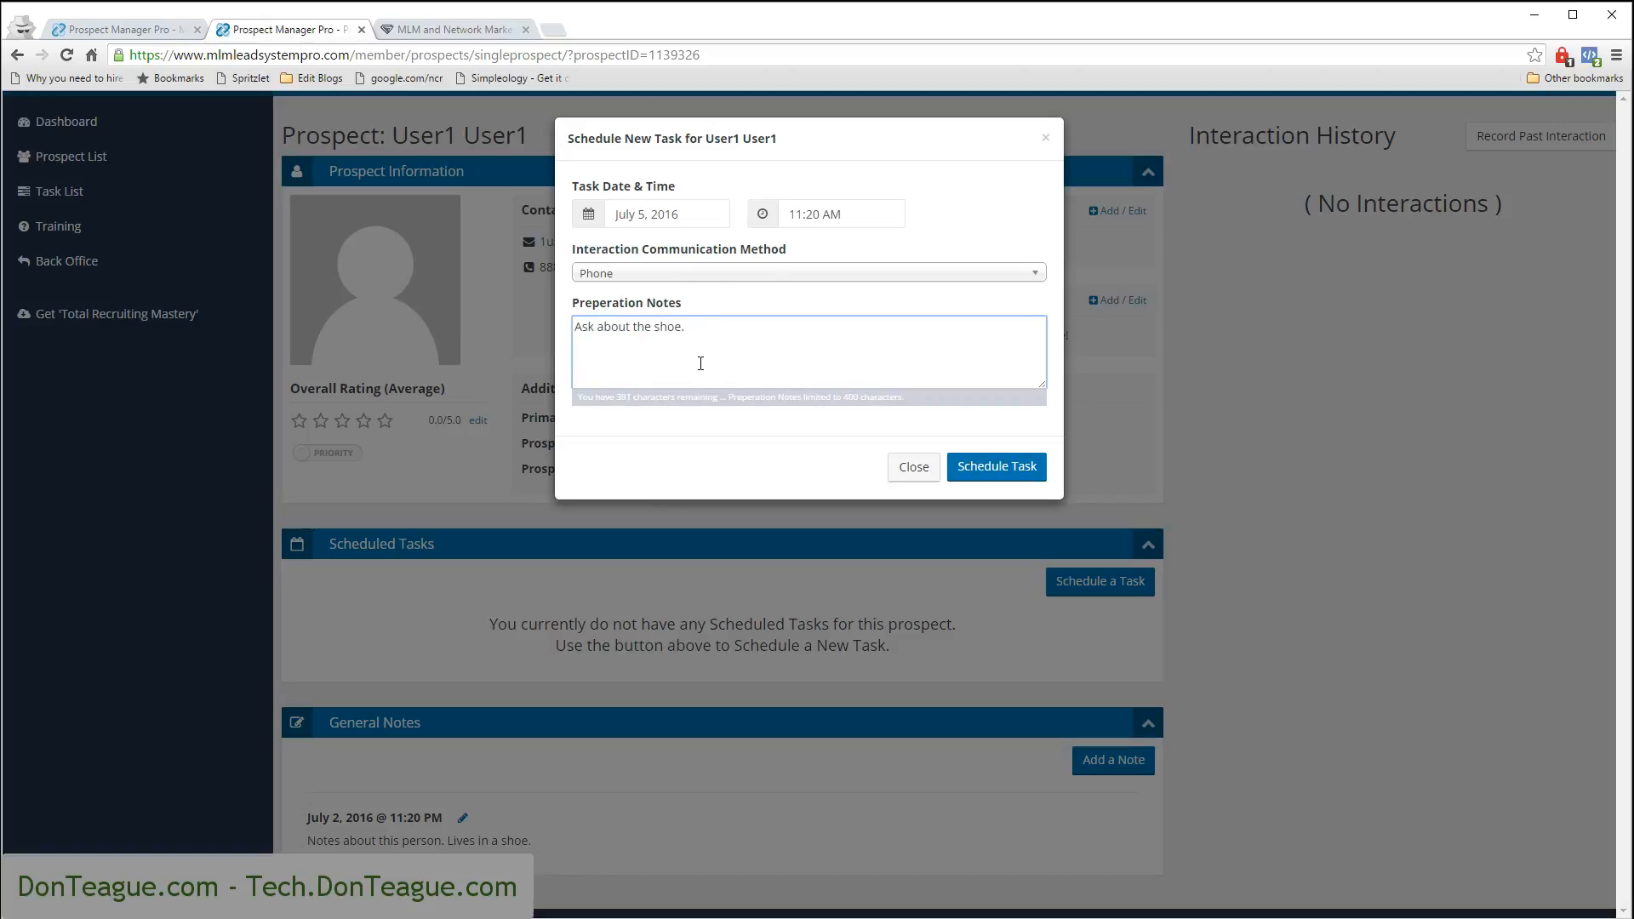
click(968, 466)
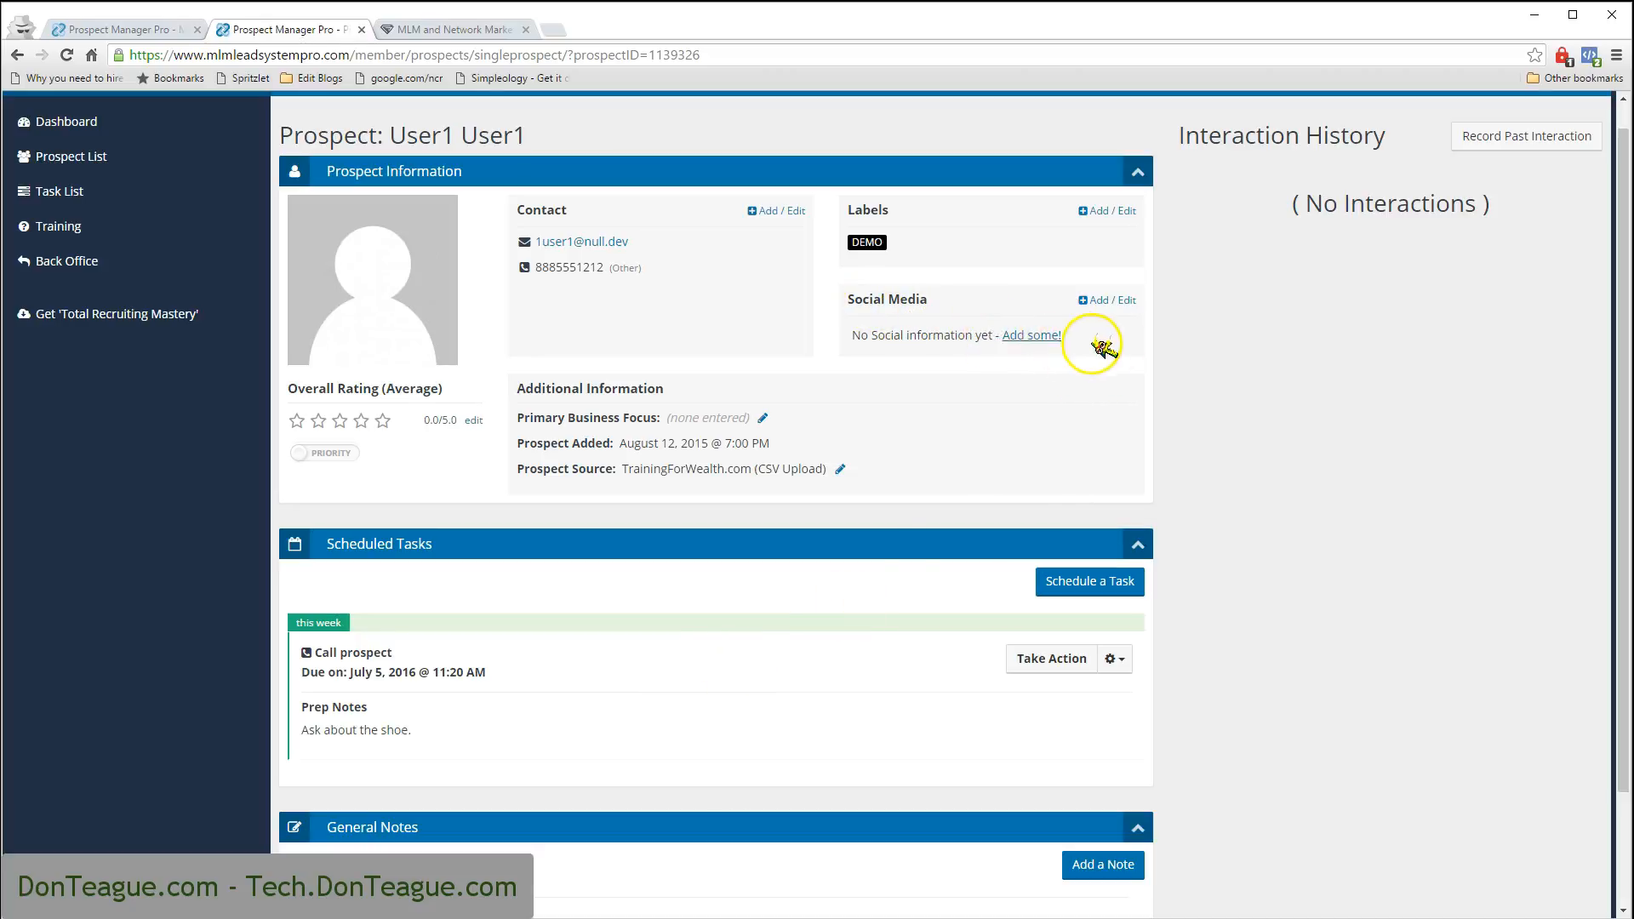
Save the prospect's social links: website expample.com, blog blog.example.com, Facebook example and Twitter mrs_example
click(1107, 301)
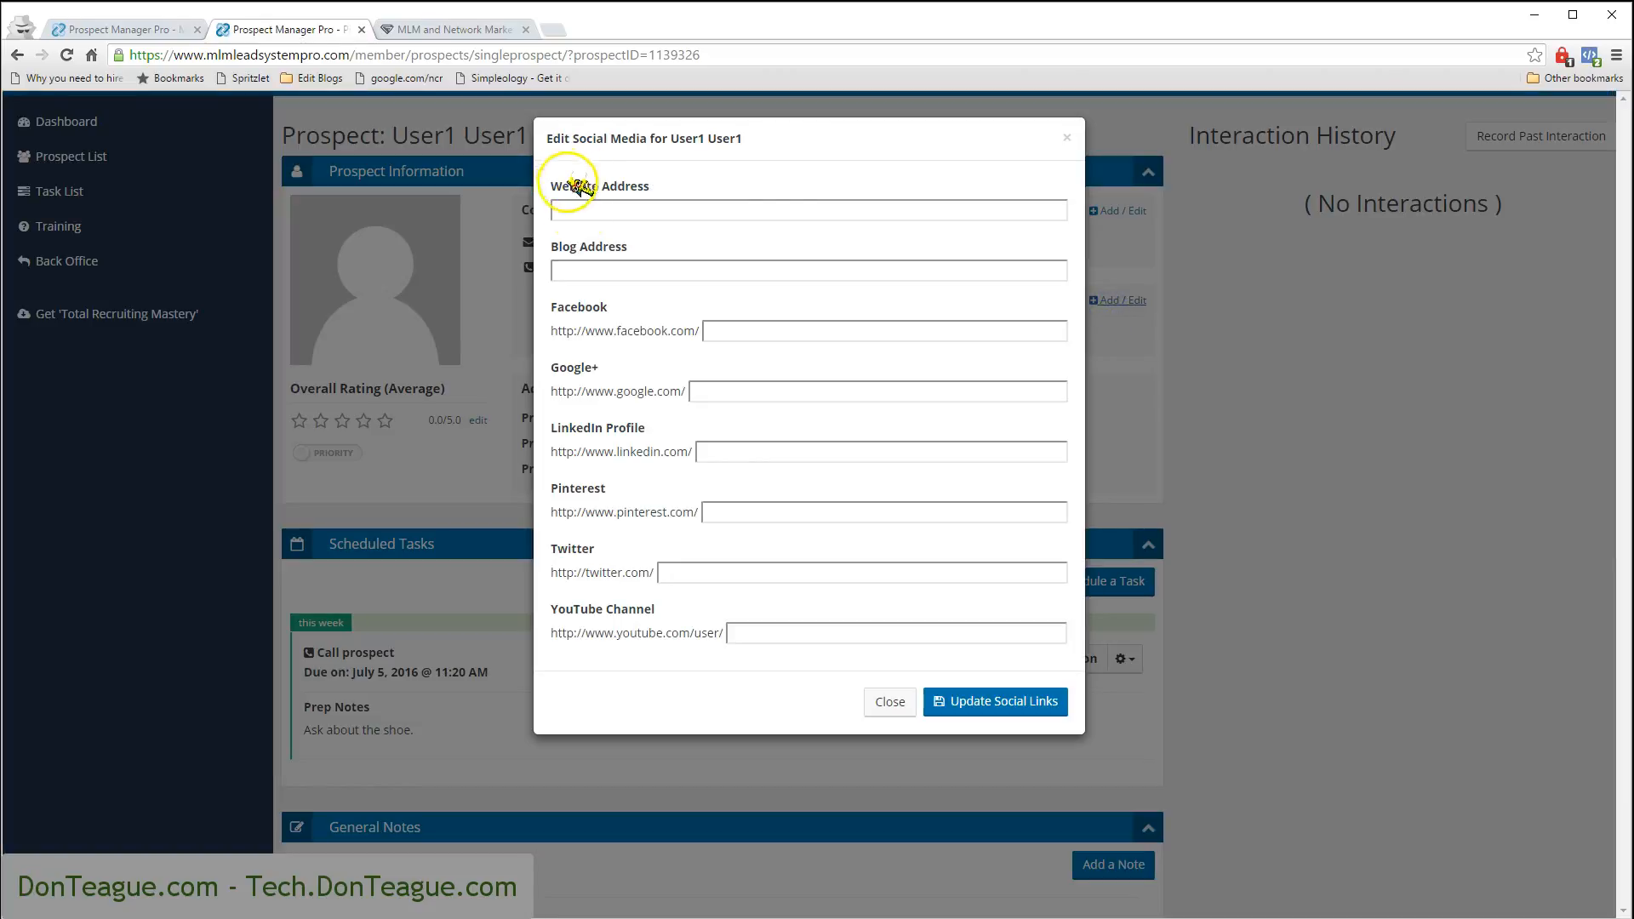
click(612, 209)
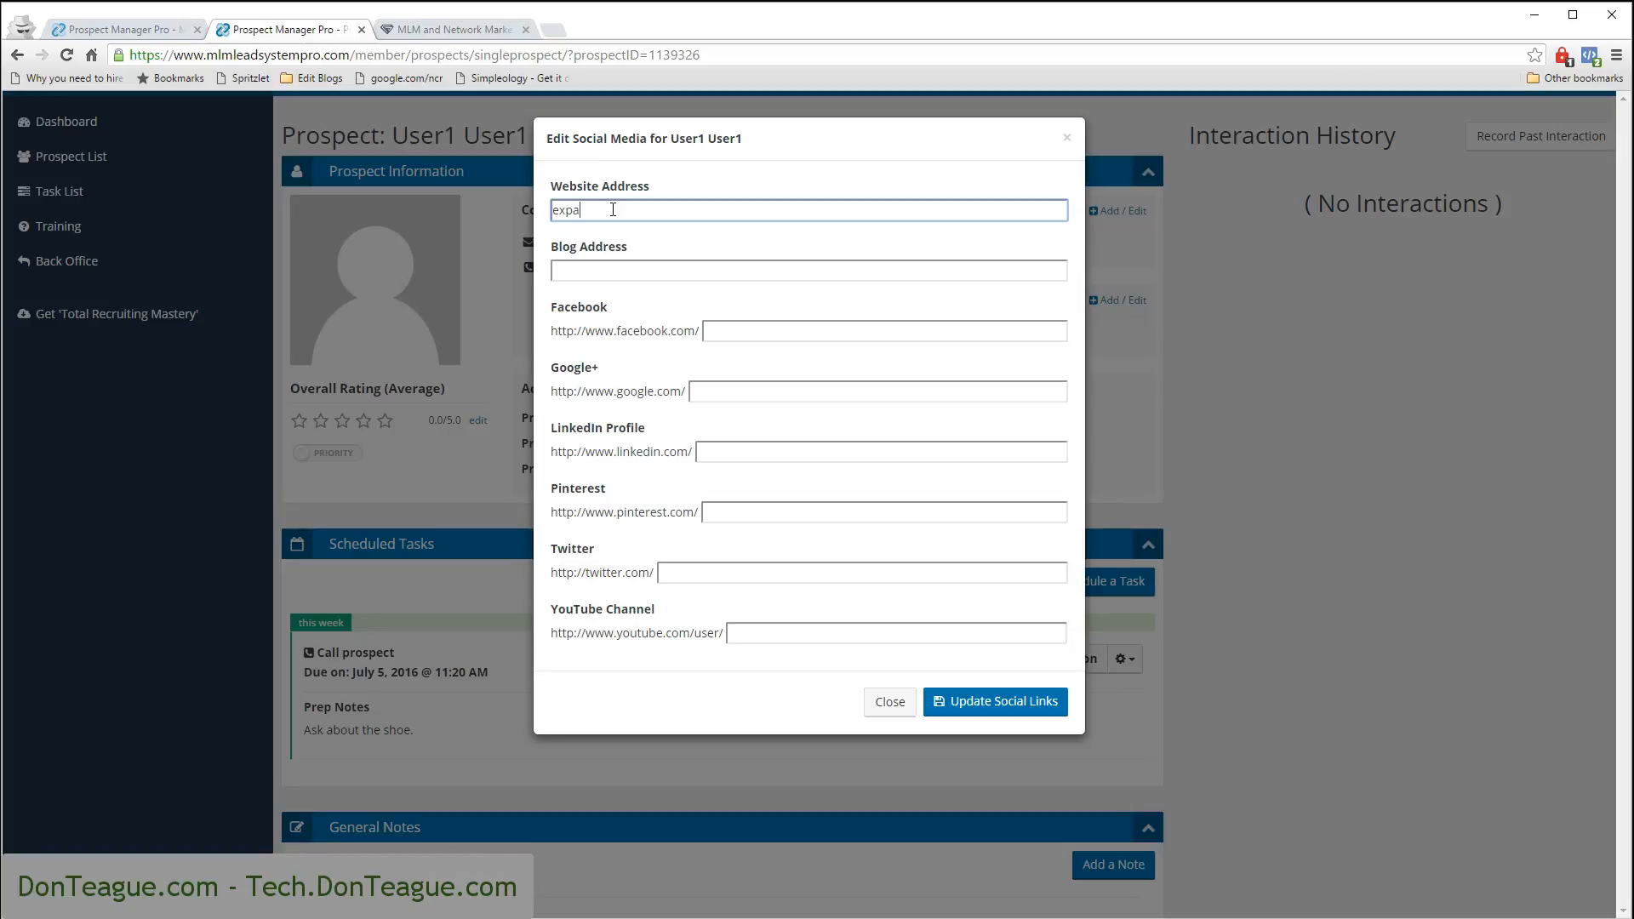
text(expample.com)
click(617, 272)
text(blog.example)
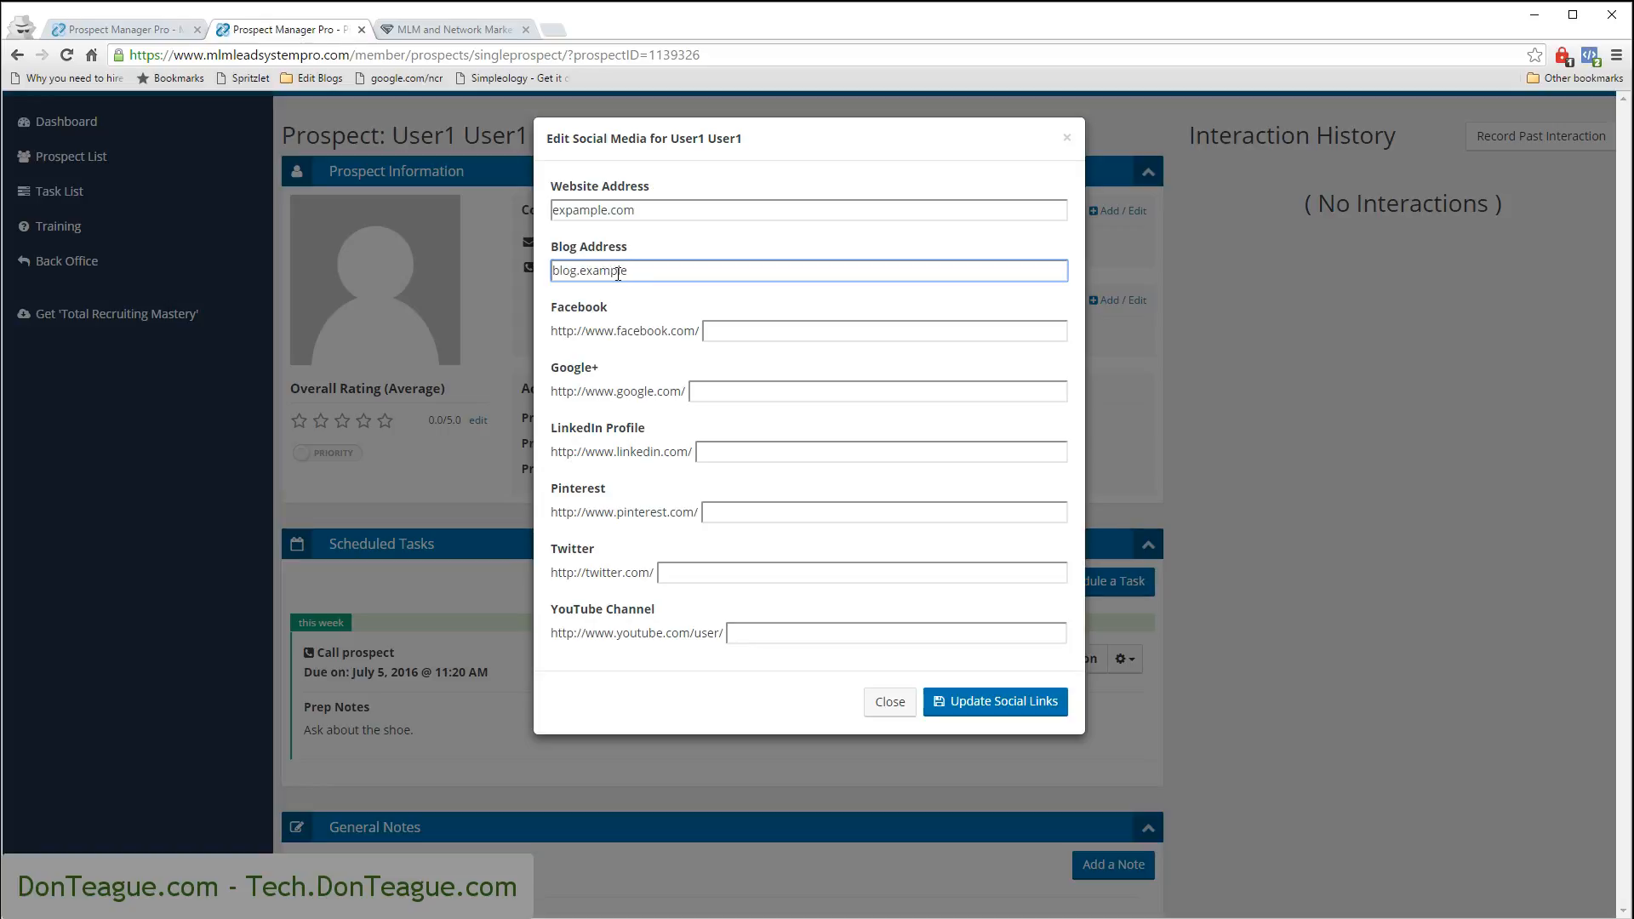
click(749, 325)
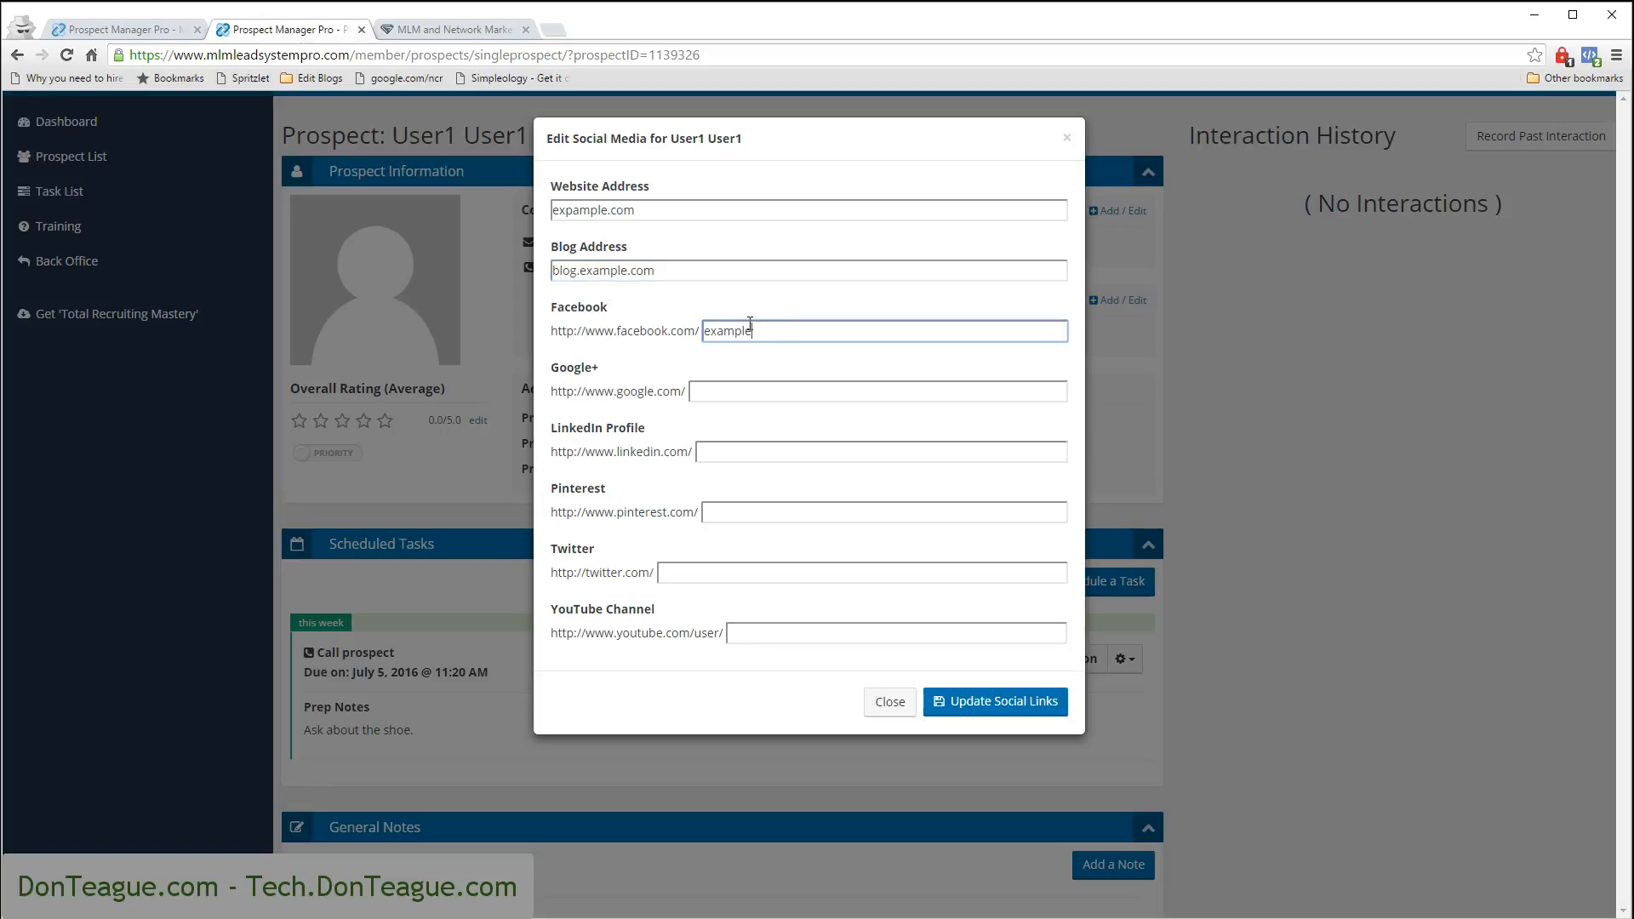
click(723, 572)
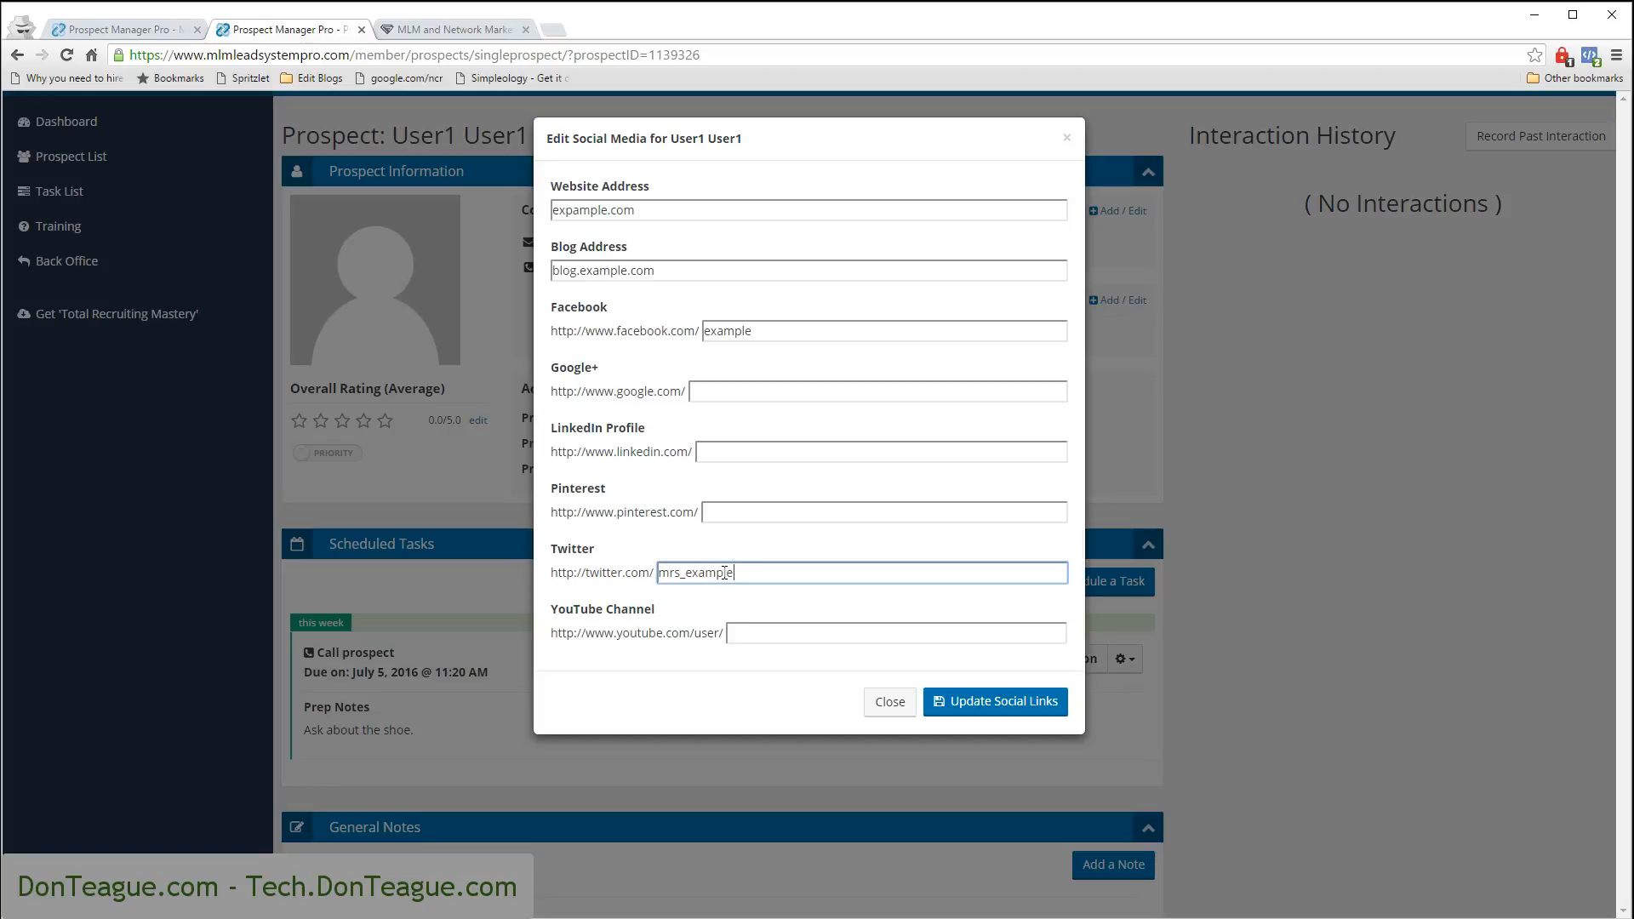
click(1017, 699)
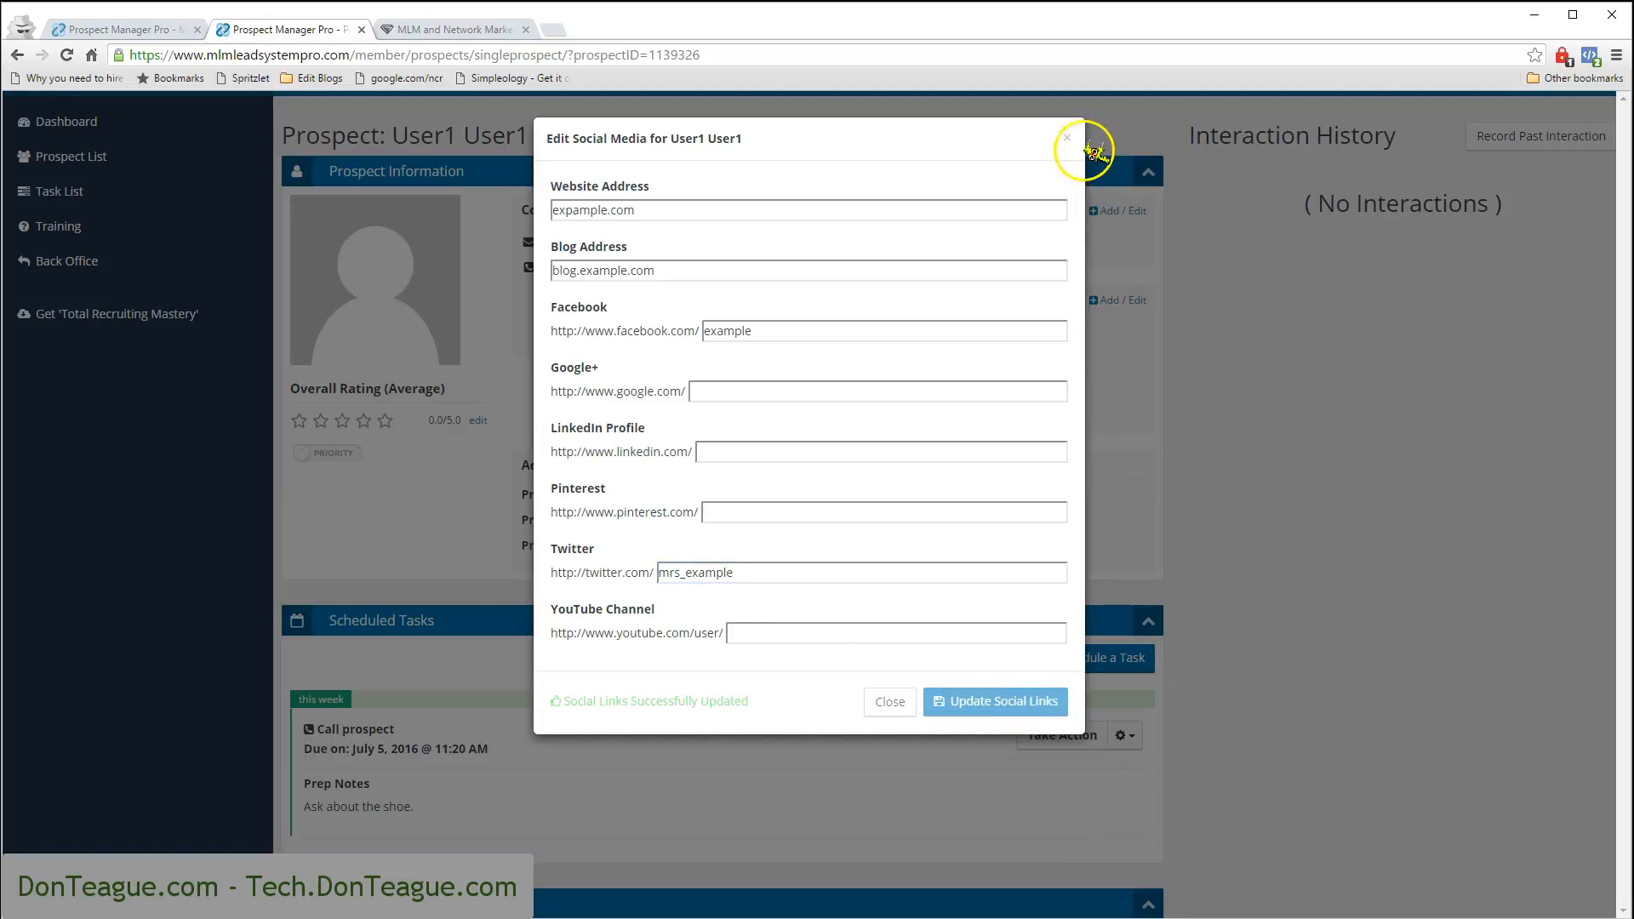
click(1068, 138)
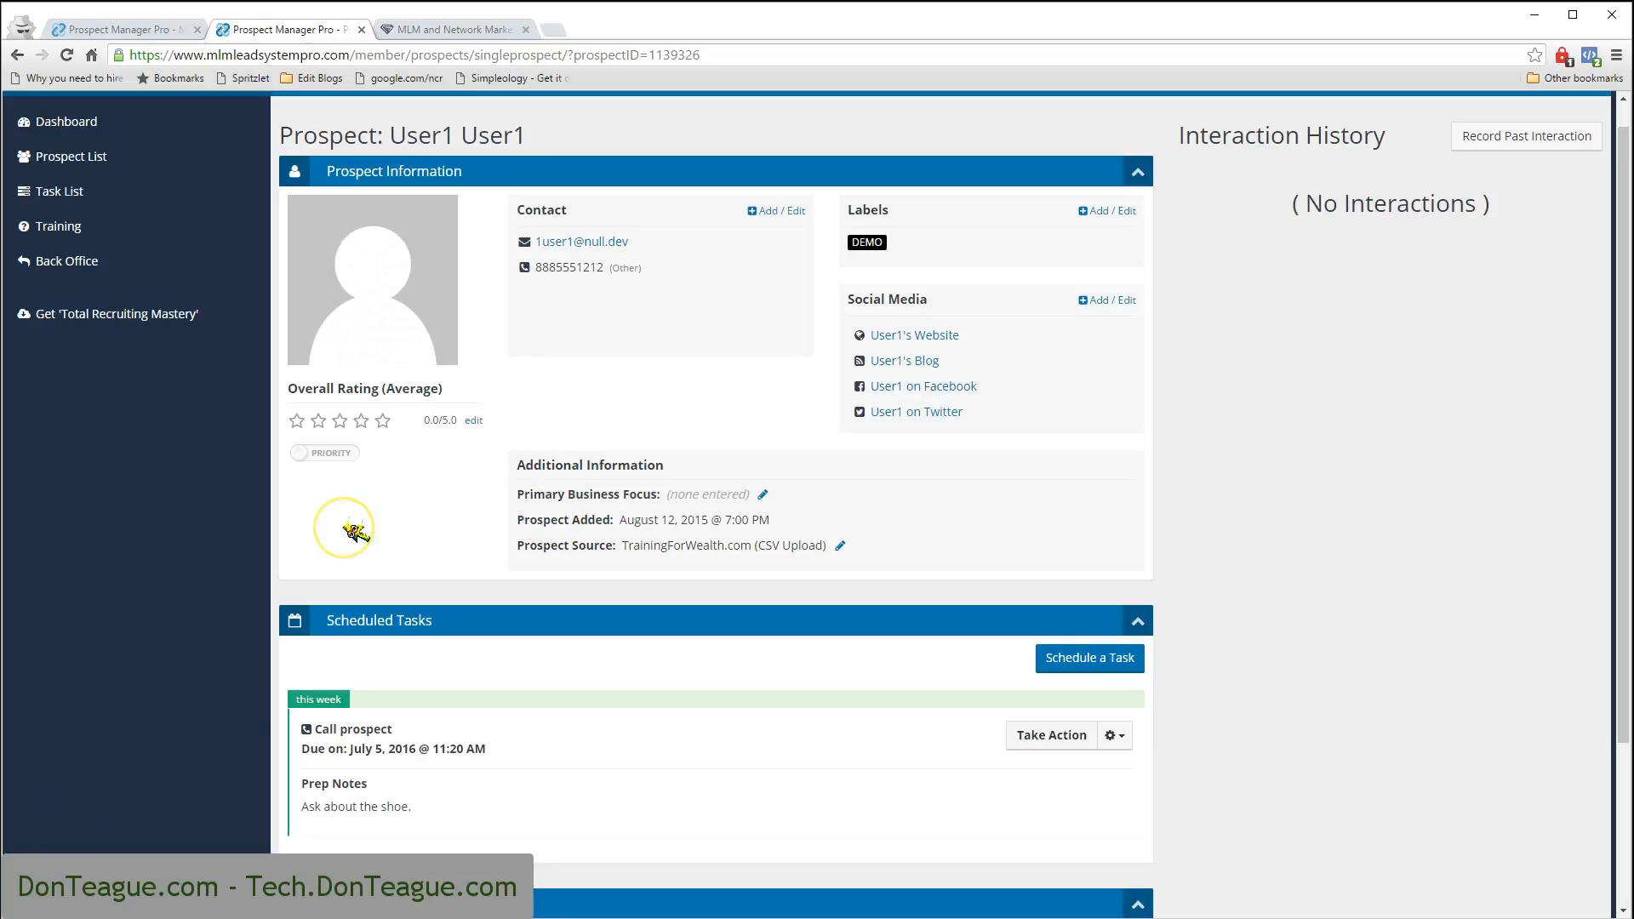
Start an email to the prospect from the template "[MLSP] Spoke to - Joined MLSP" and look through its body
click(583, 241)
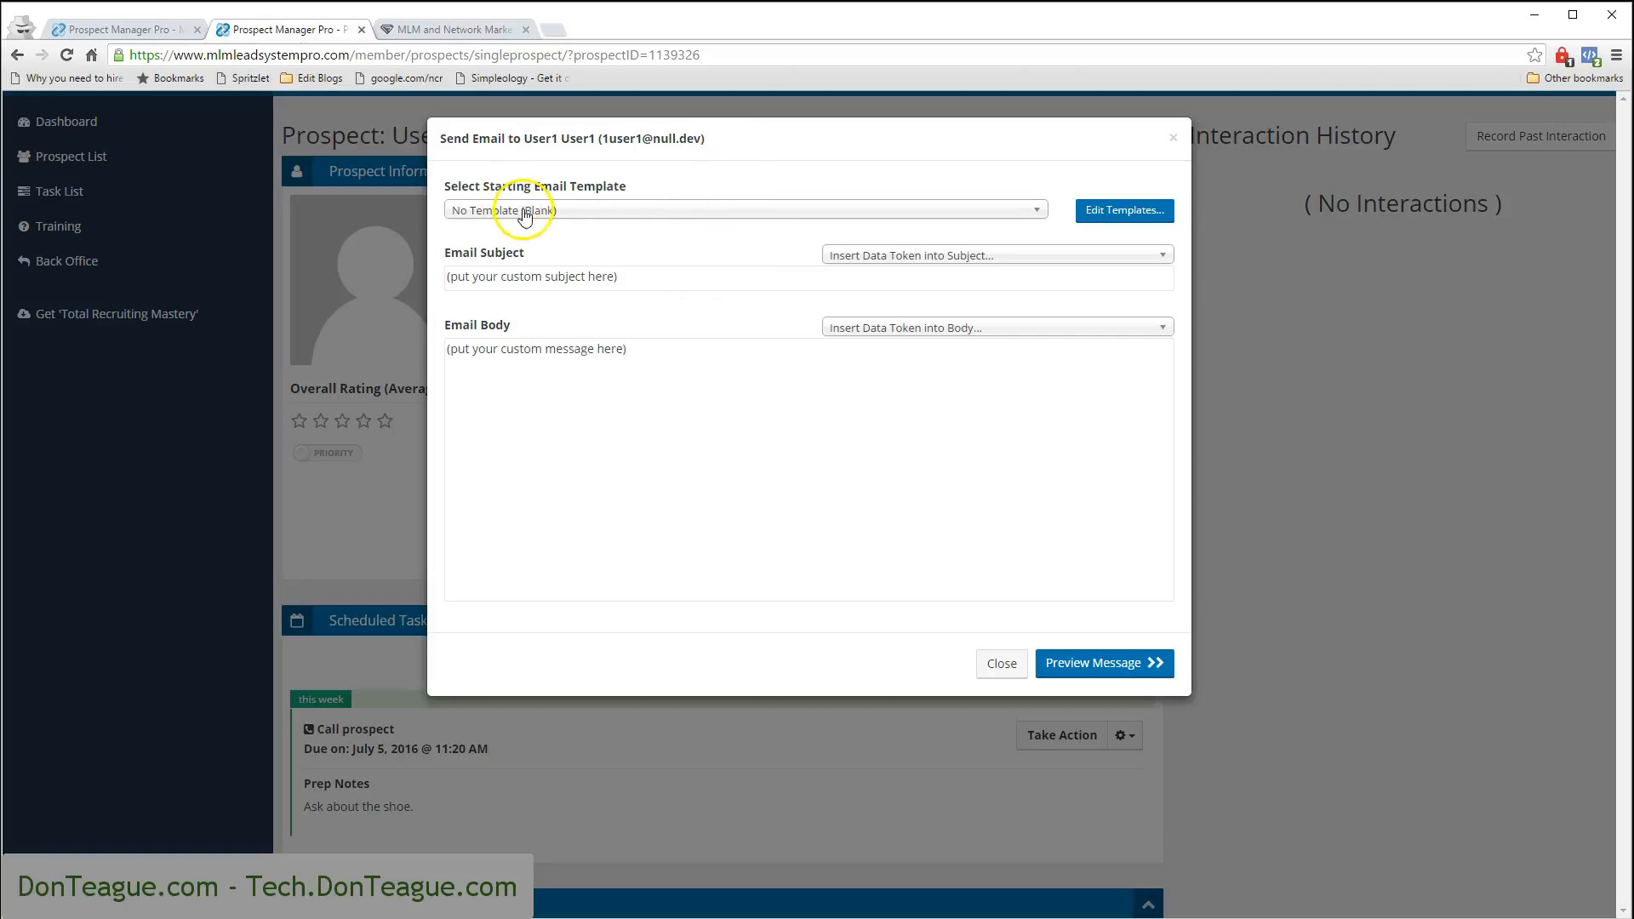
drag(443, 186, 587, 180)
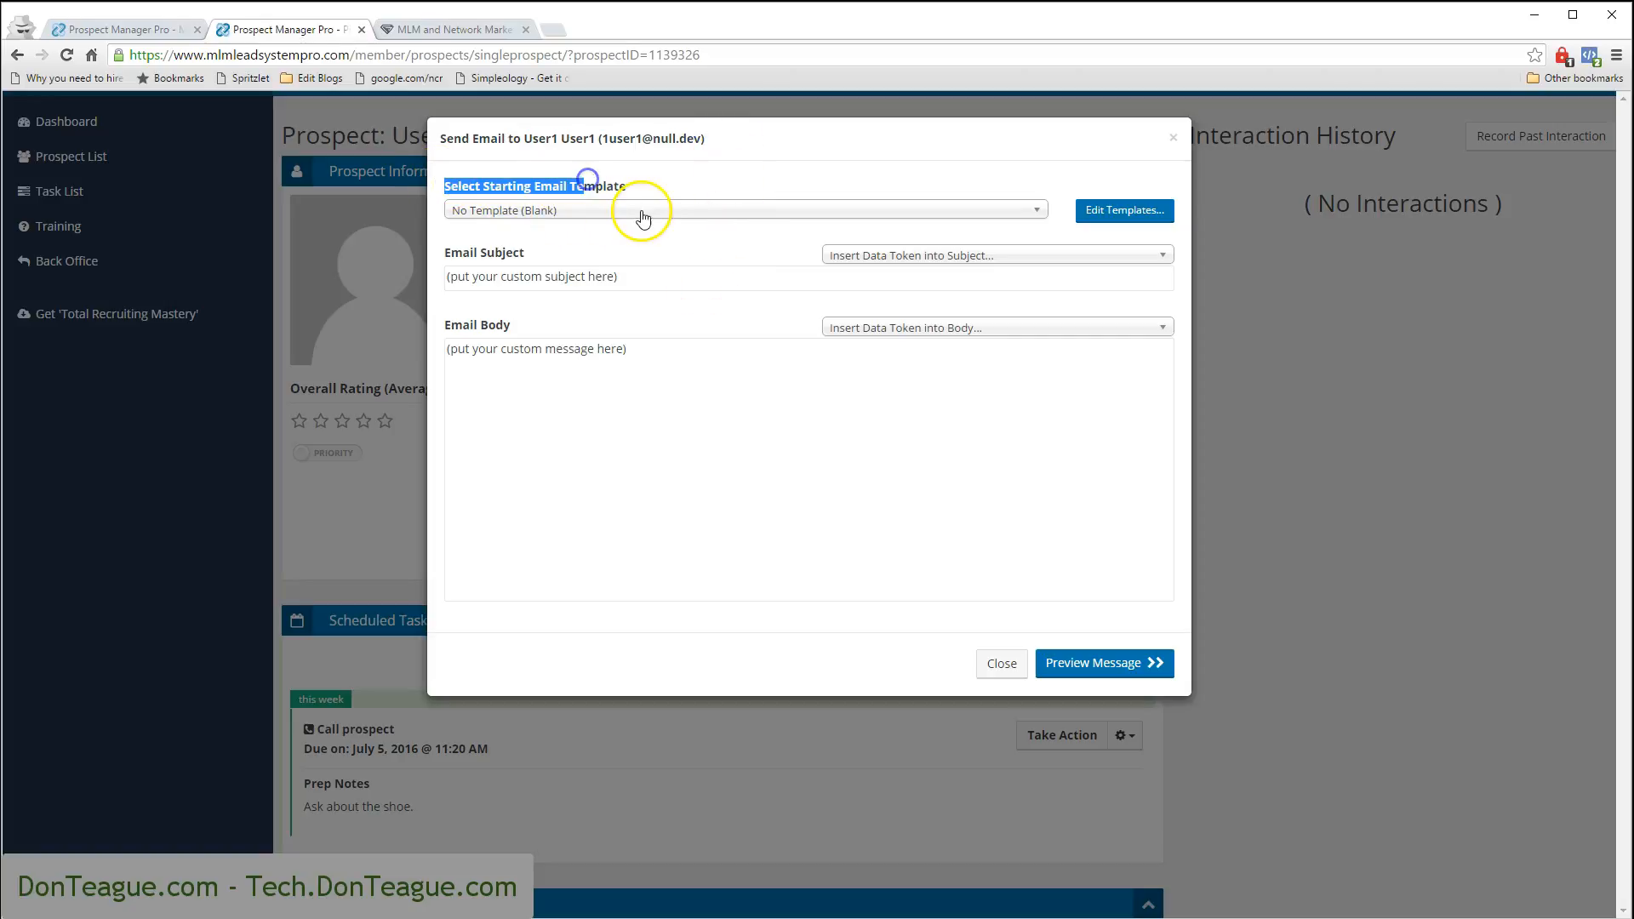
click(640, 209)
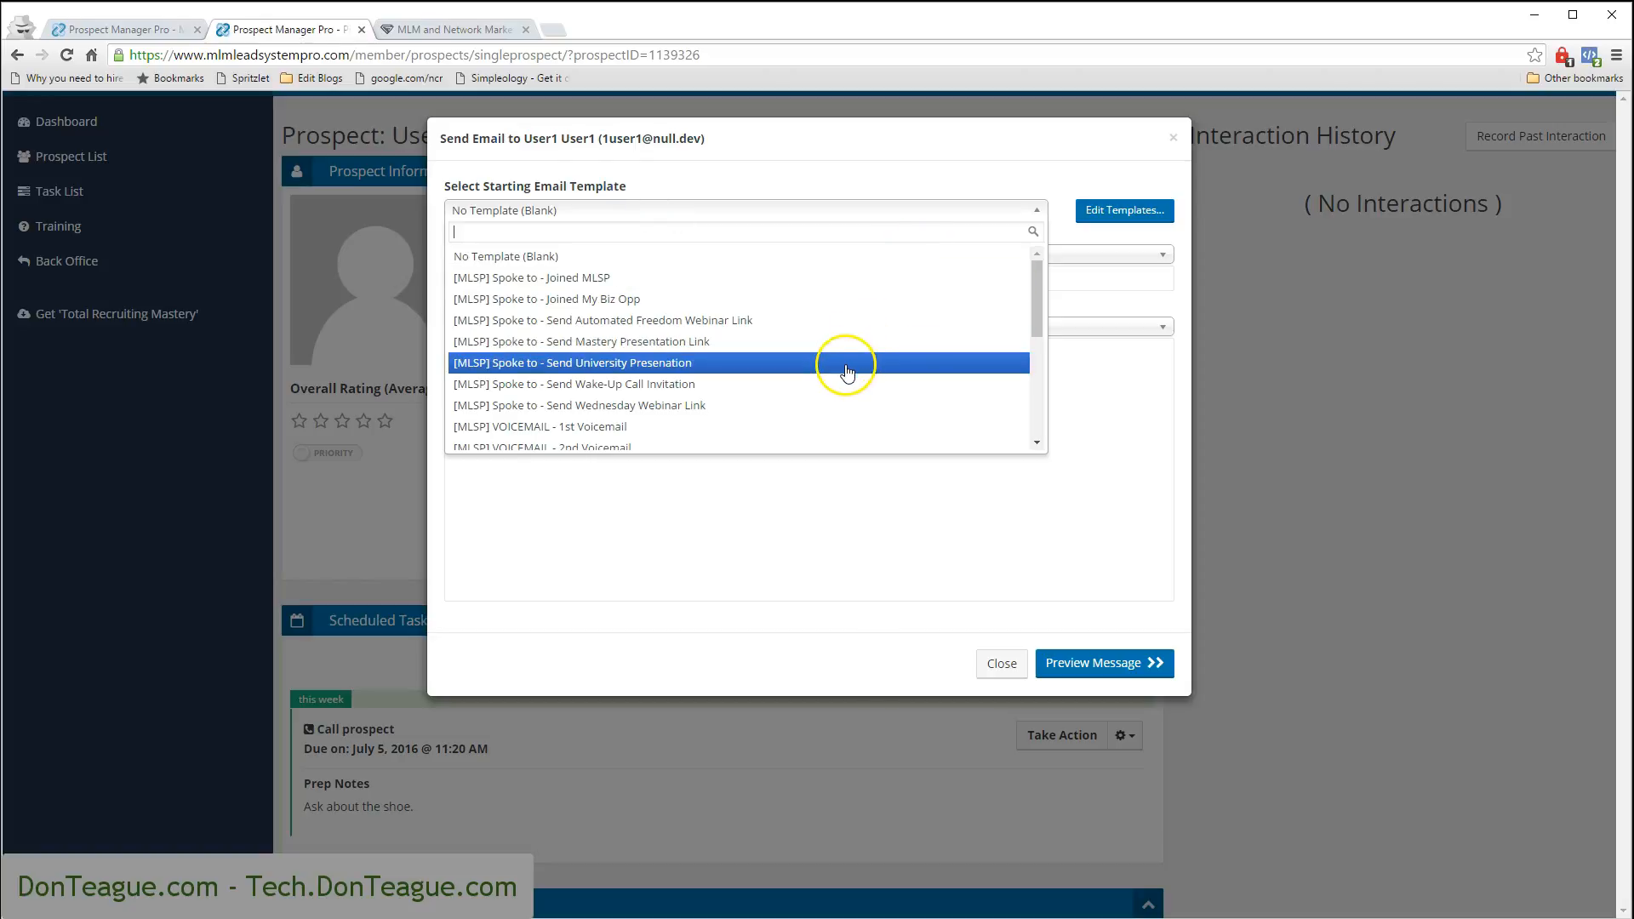
click(718, 281)
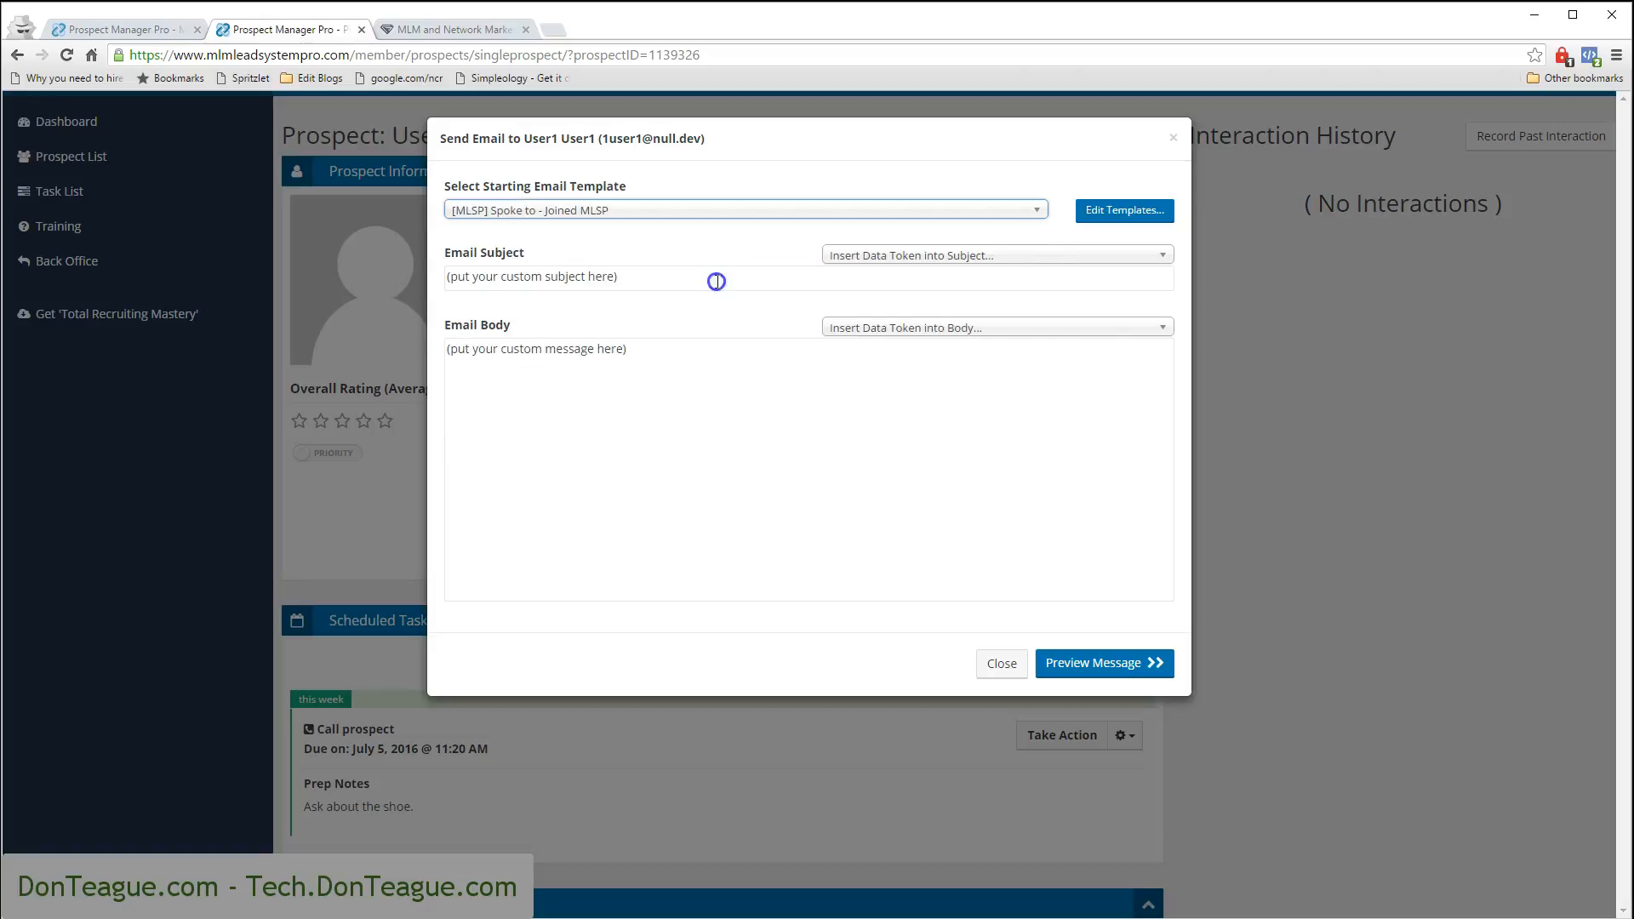
click(649, 375)
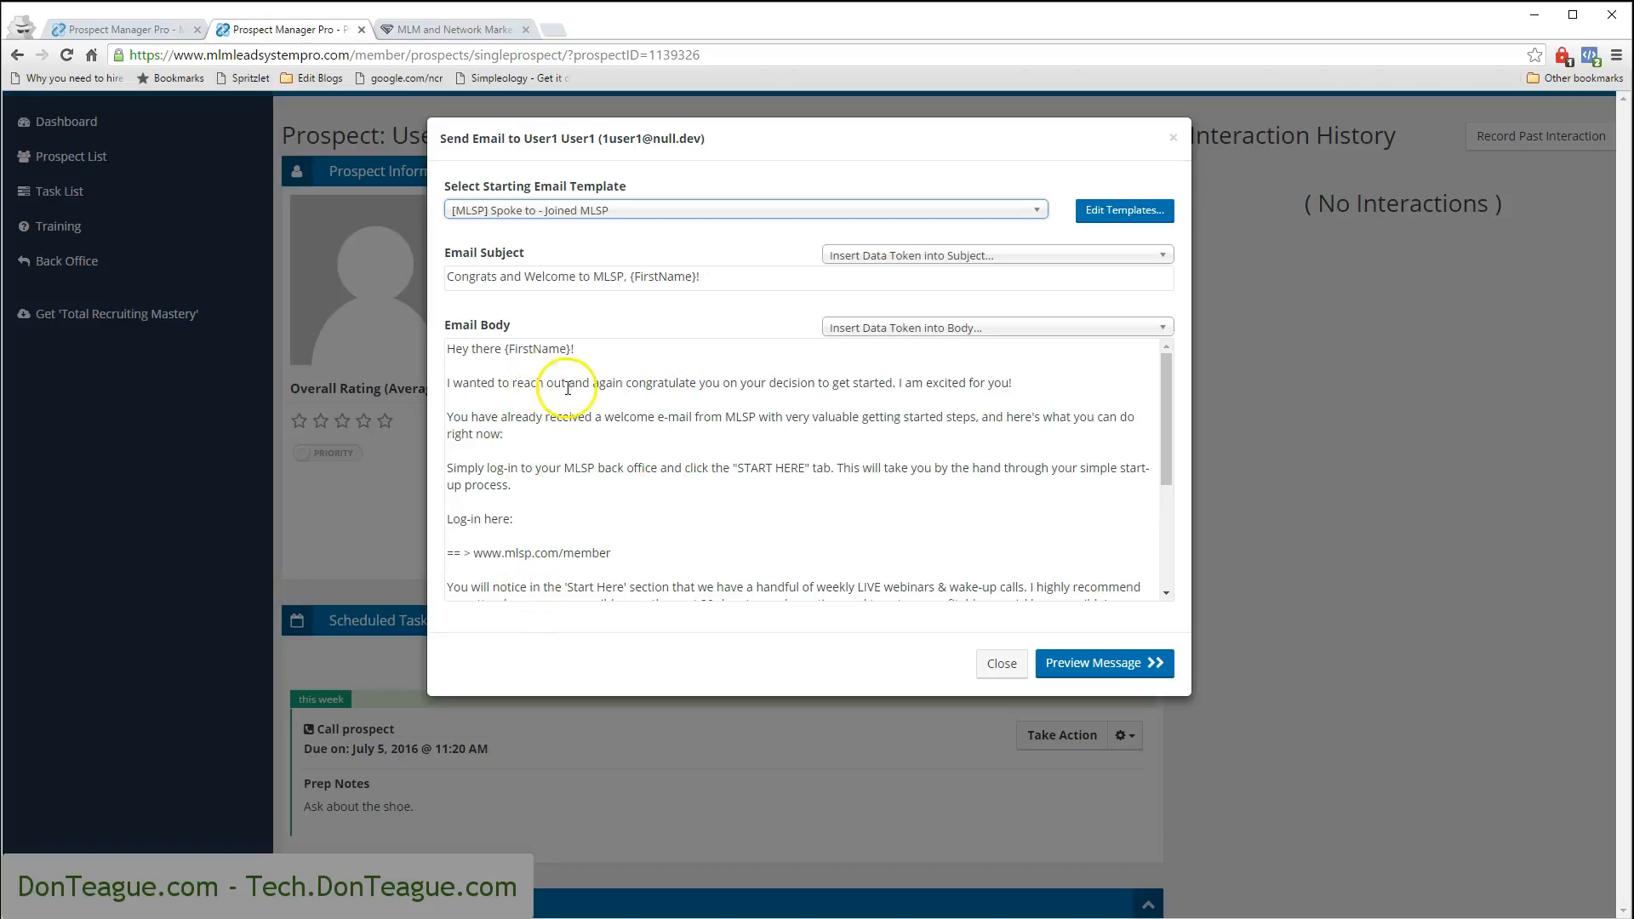
scroll(532, 391, down, 3)
scroll(620, 491, up, 3)
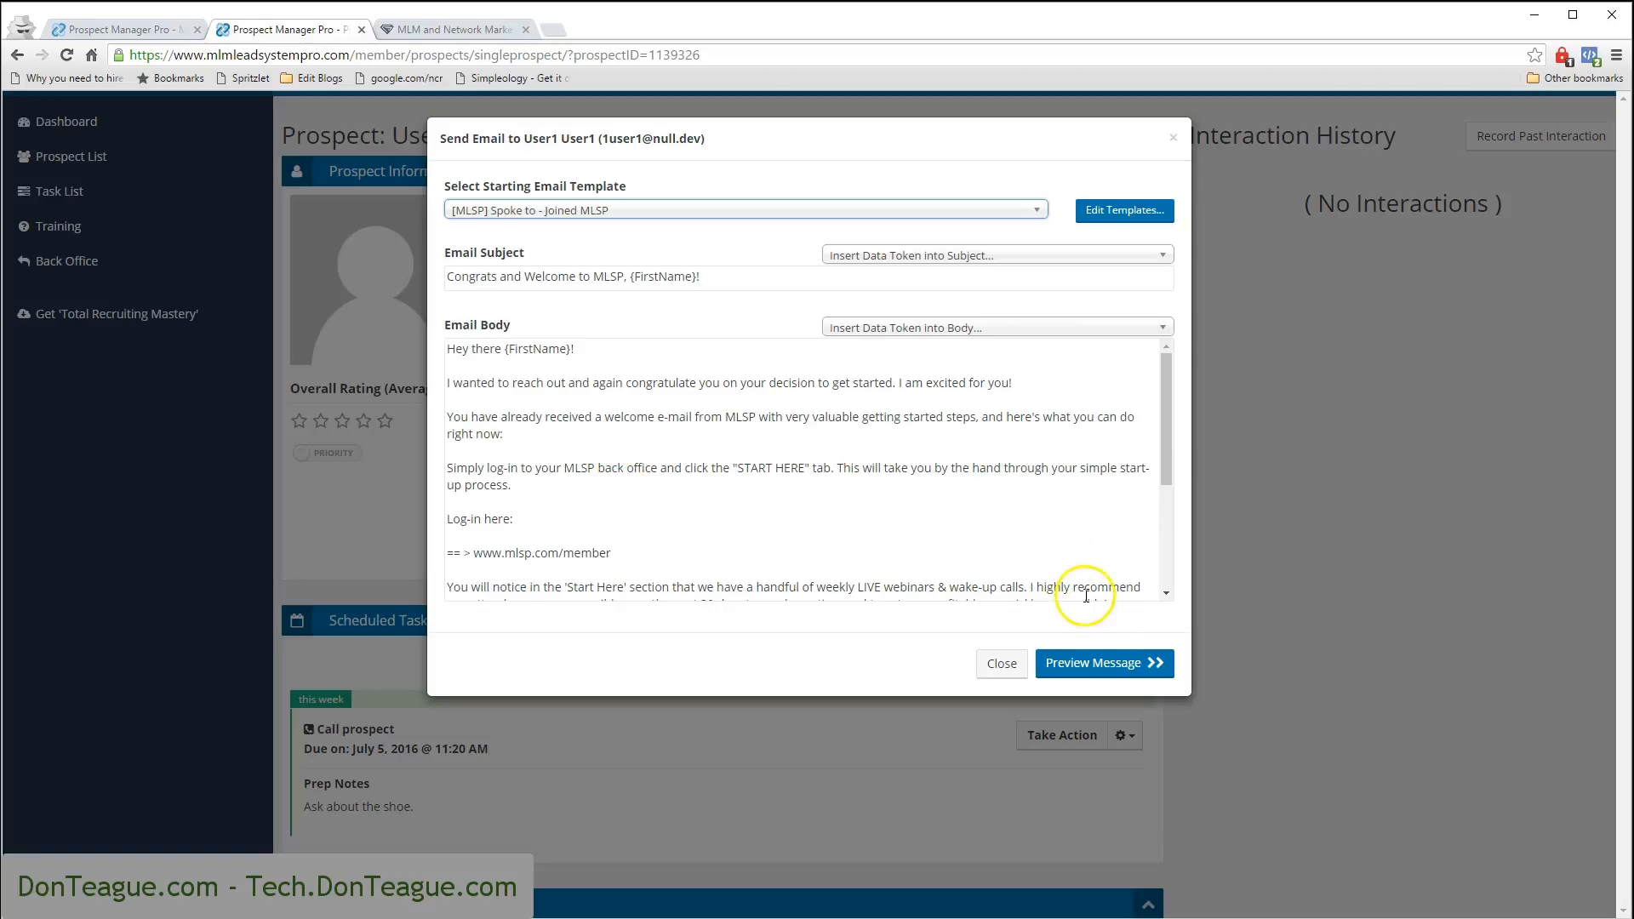
Preview the email message and compare the first name in the greeting with the recipient's name
click(1103, 670)
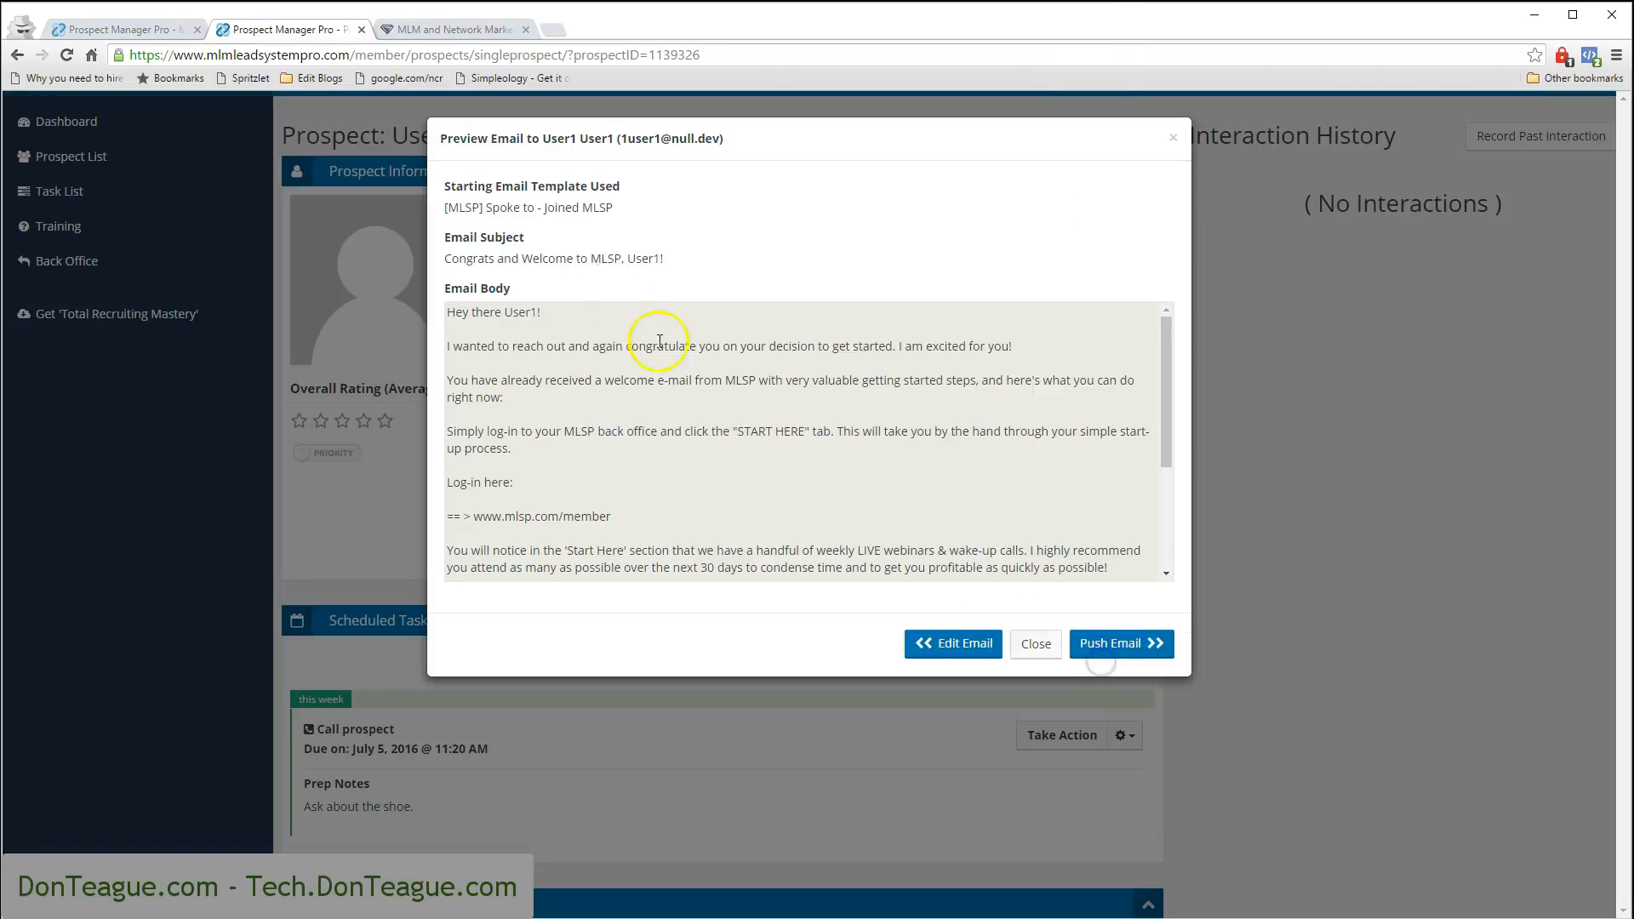
drag(506, 313, 543, 315)
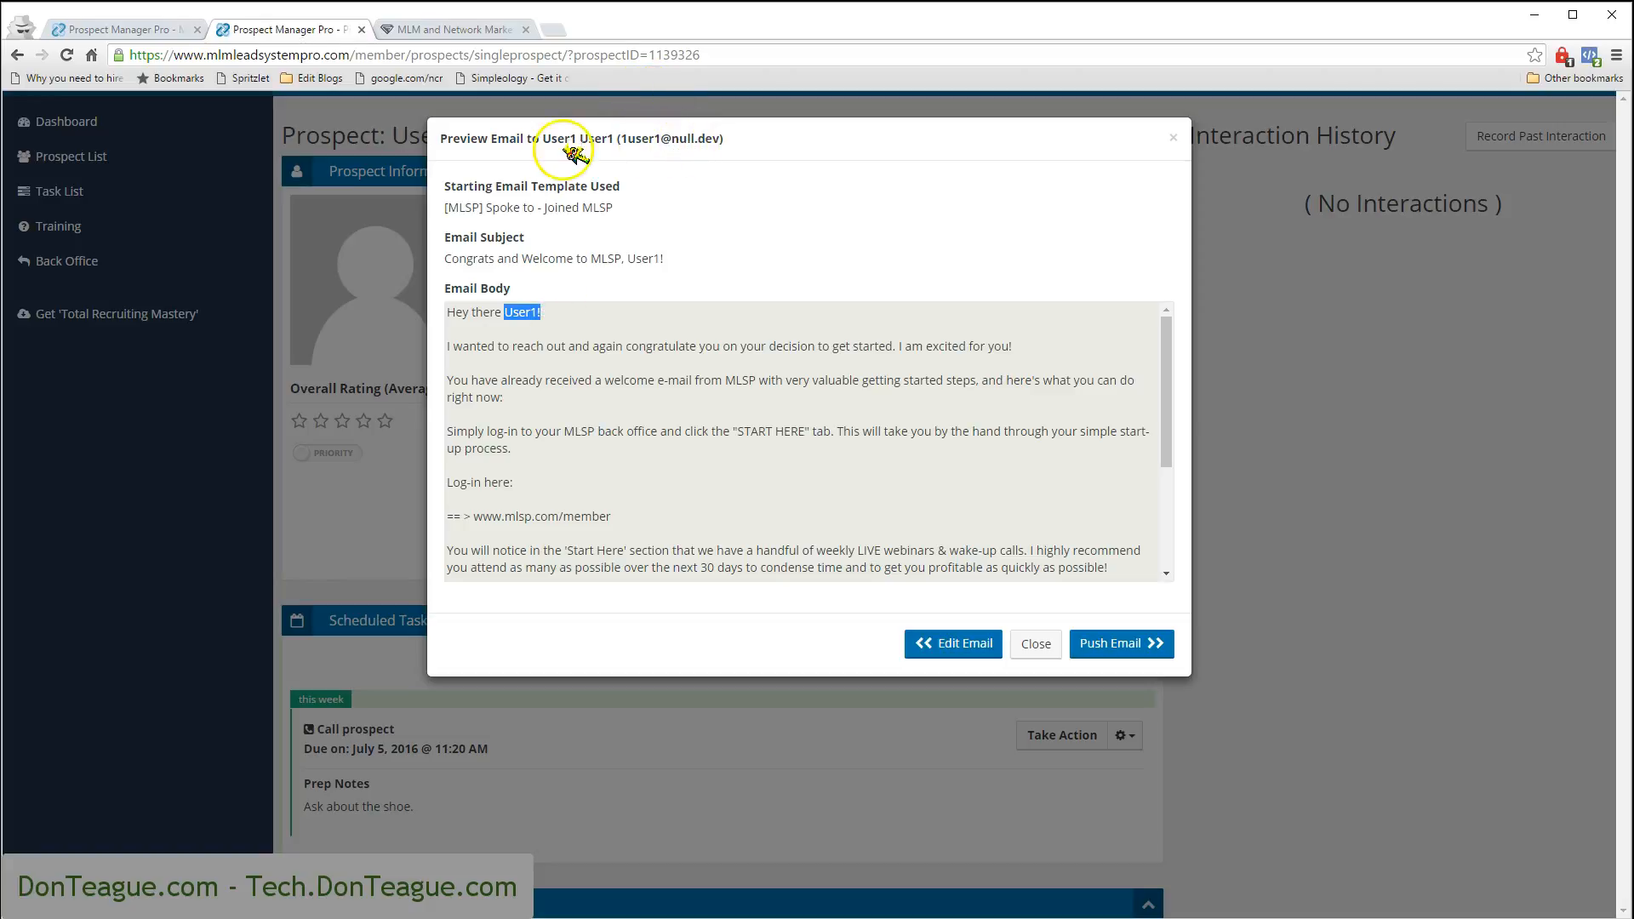
drag(539, 139, 579, 140)
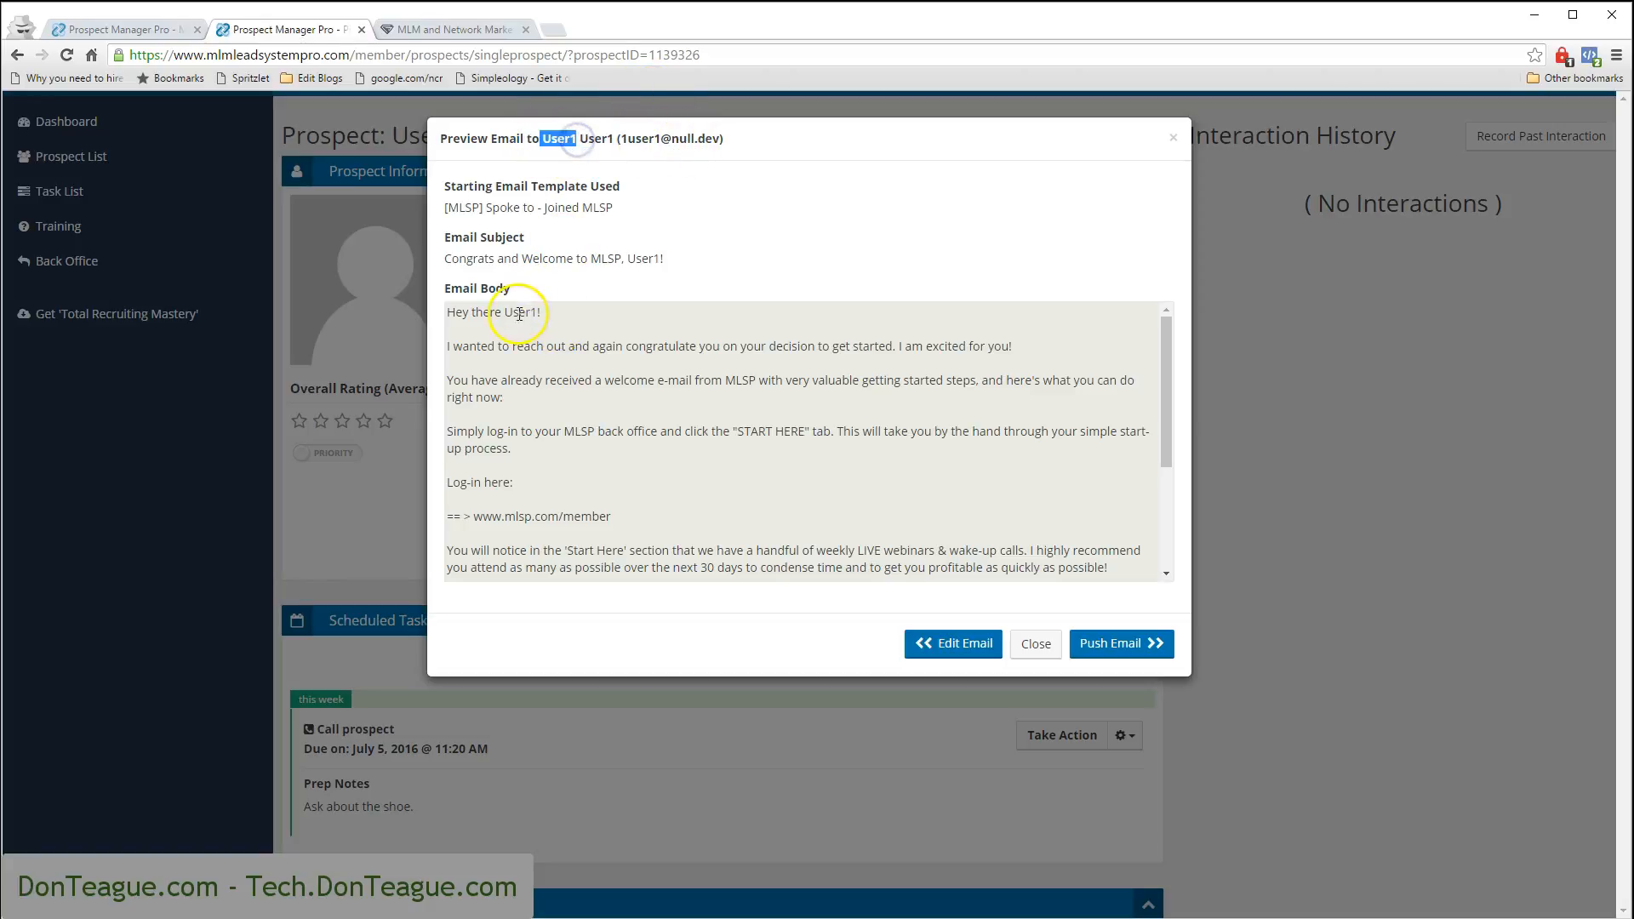
Return to editing the email and examine the {FirstName} token in the body's greeting
click(983, 645)
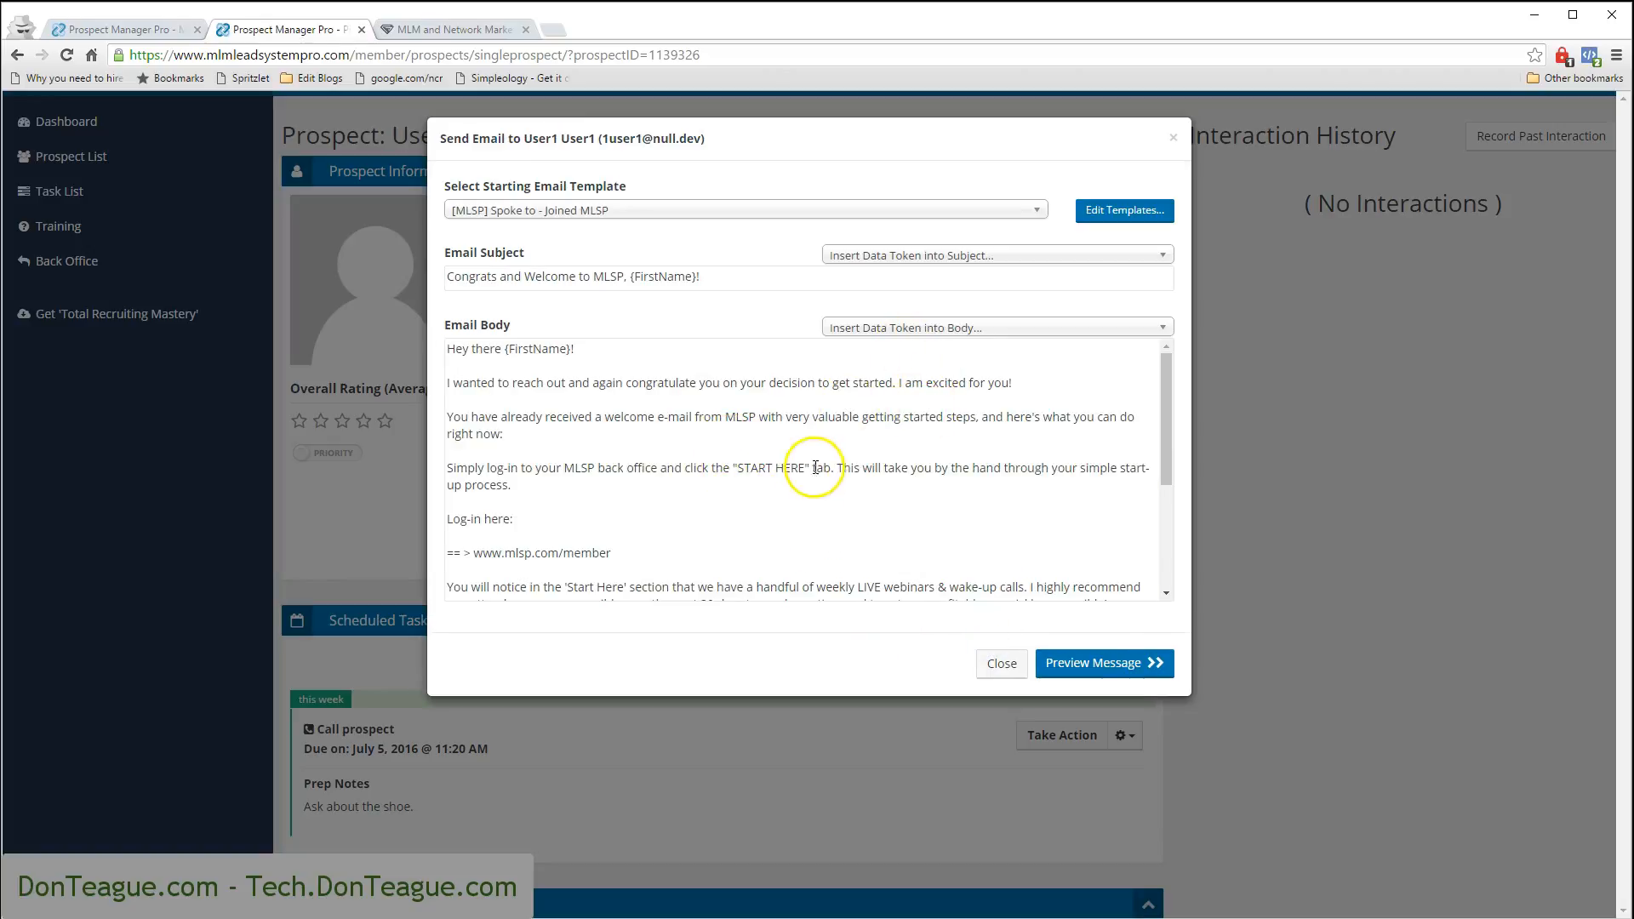
drag(505, 349, 570, 348)
scroll(540, 448, down, 3)
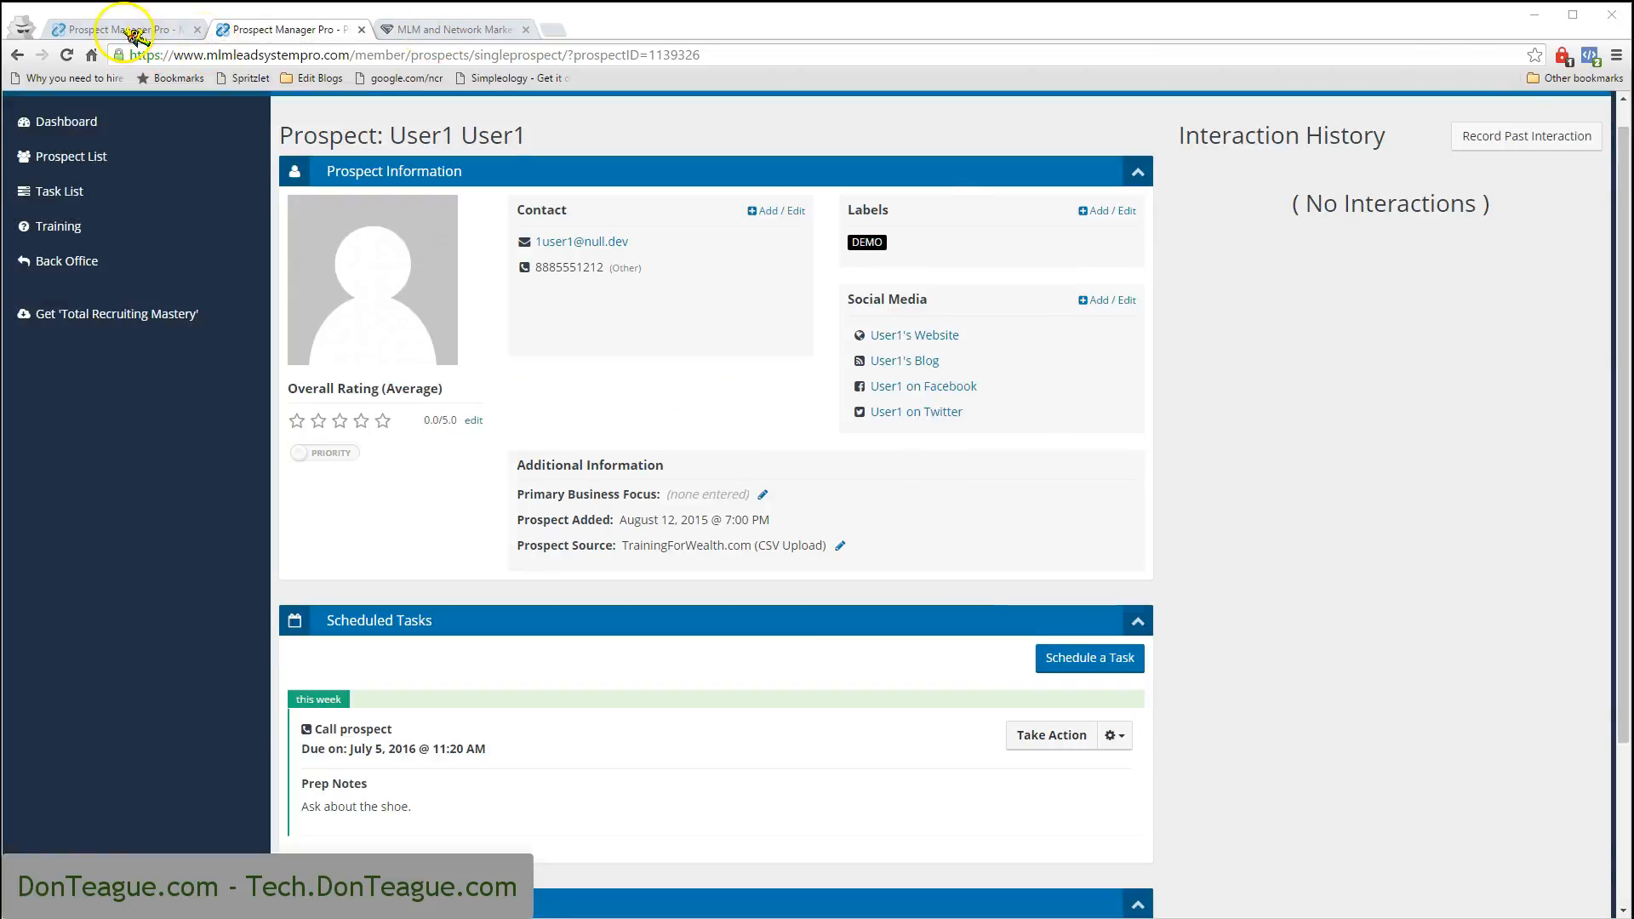
click(132, 30)
click(430, 29)
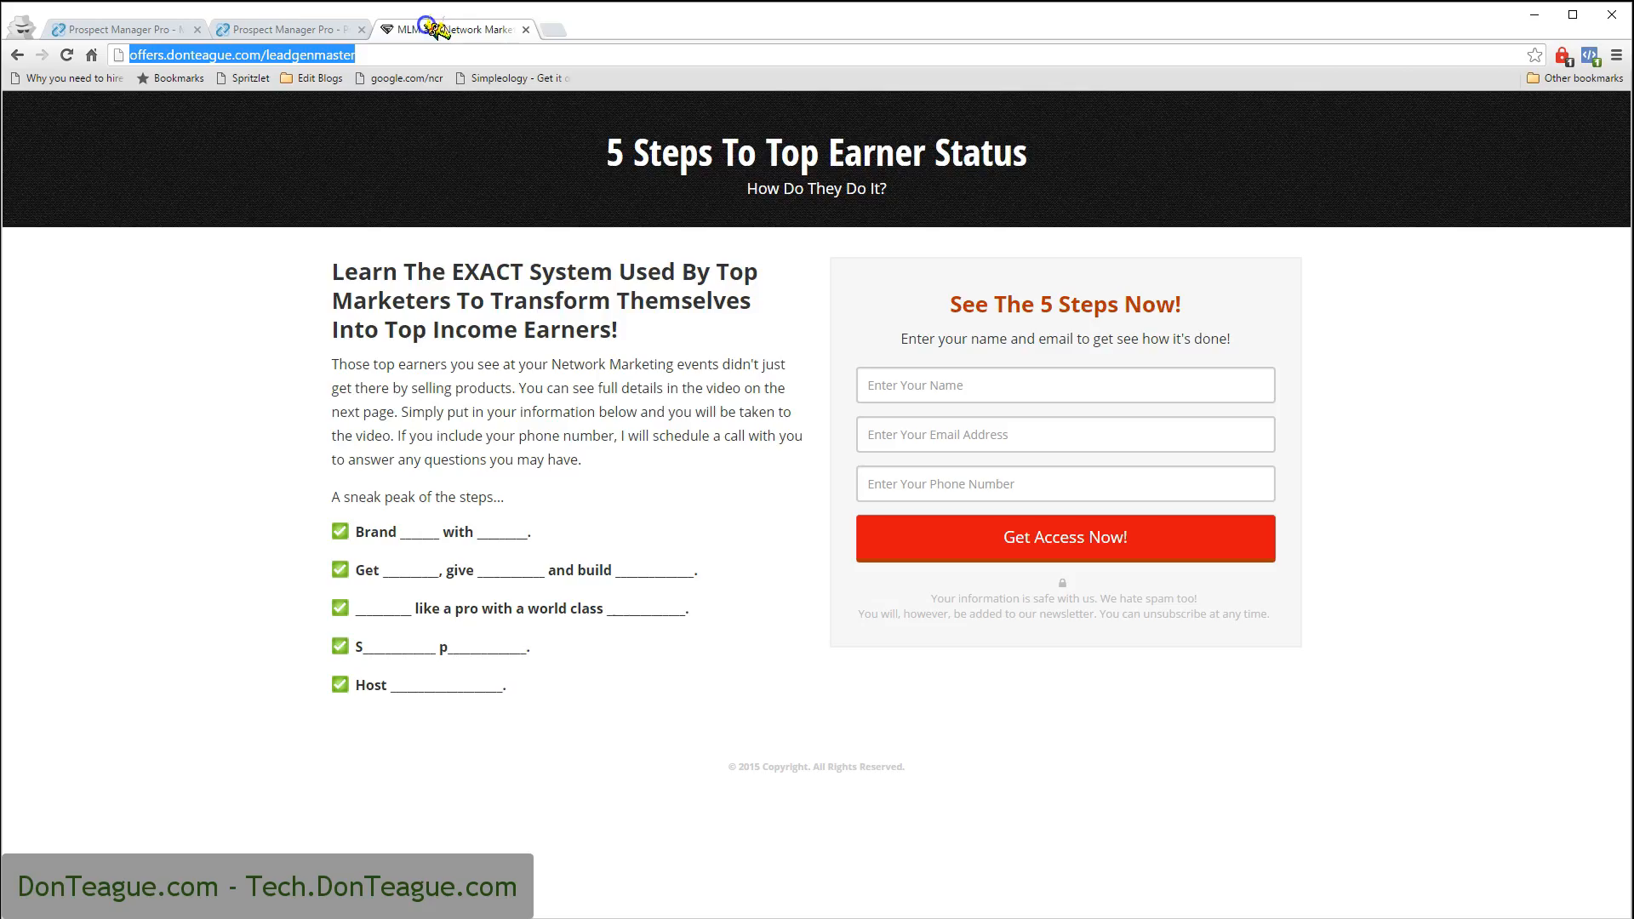
click(299, 32)
Start a new email to the prospect from the template "[MLSP] Spoke to - Joined MLSP"
click(565, 245)
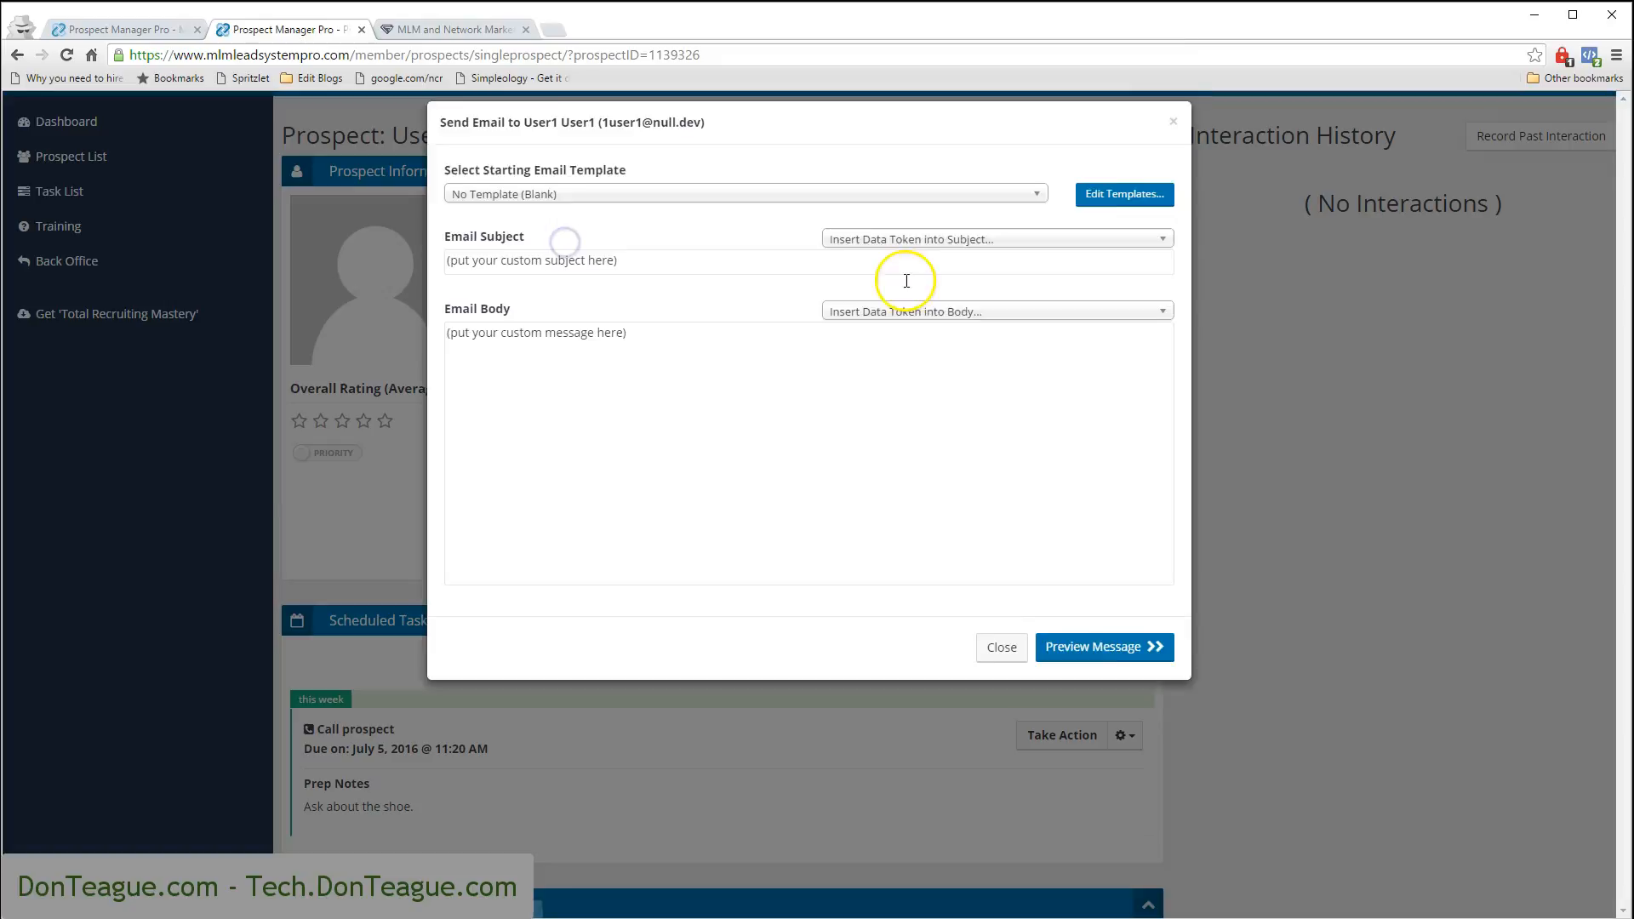
click(707, 212)
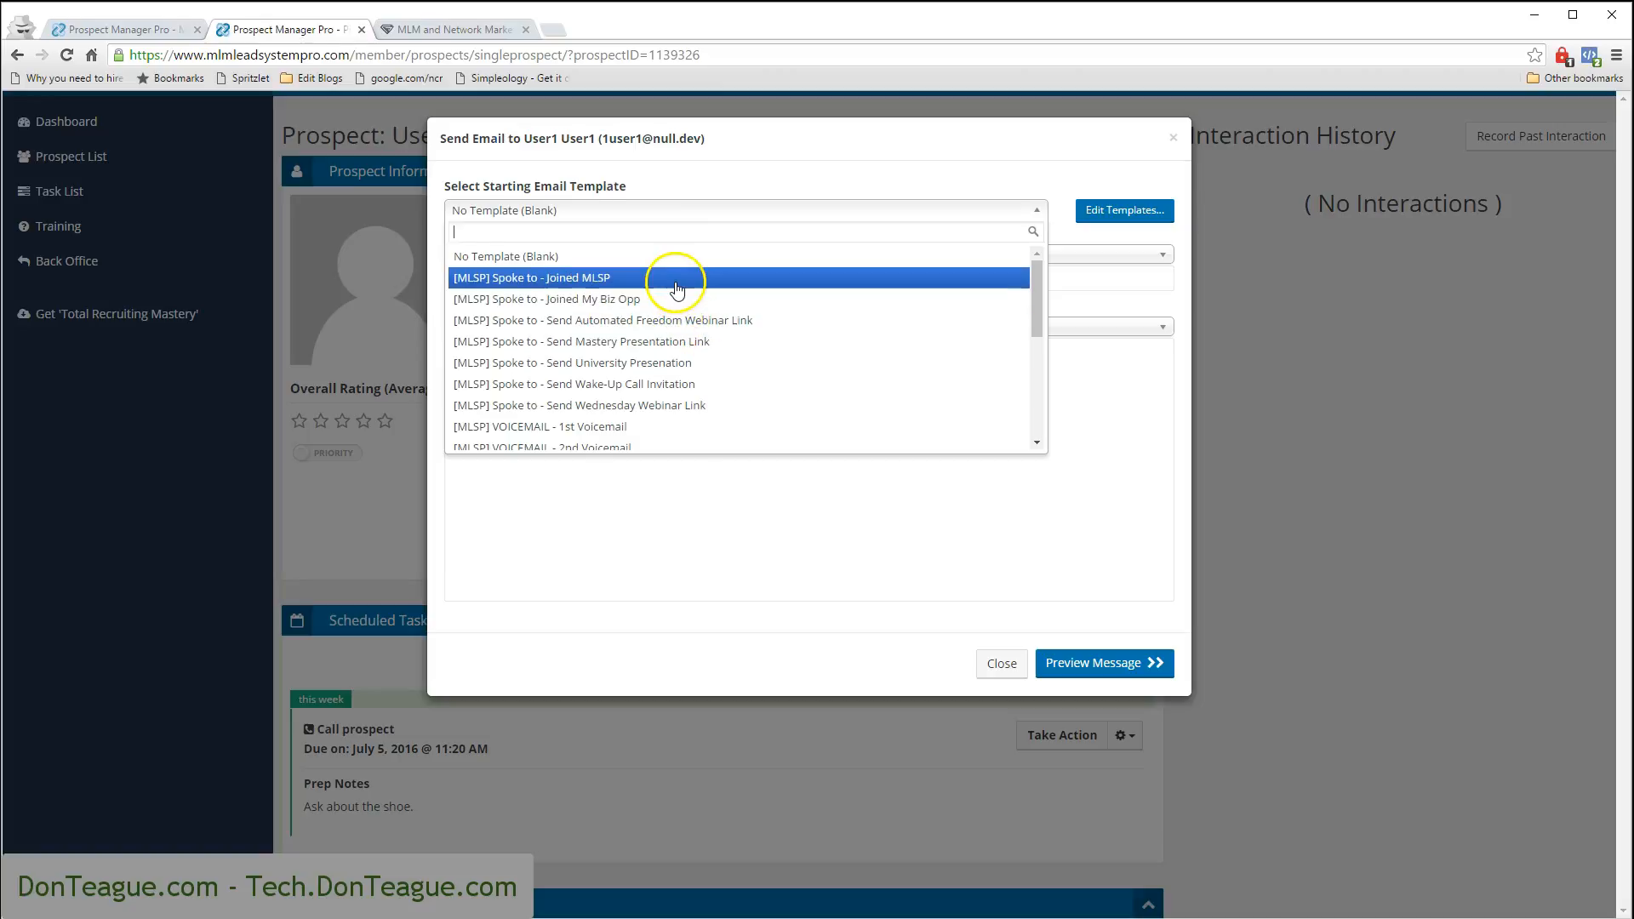
click(677, 288)
Insert the Prospect's Phone data token on a separate line below the greeting in the email body
click(686, 352)
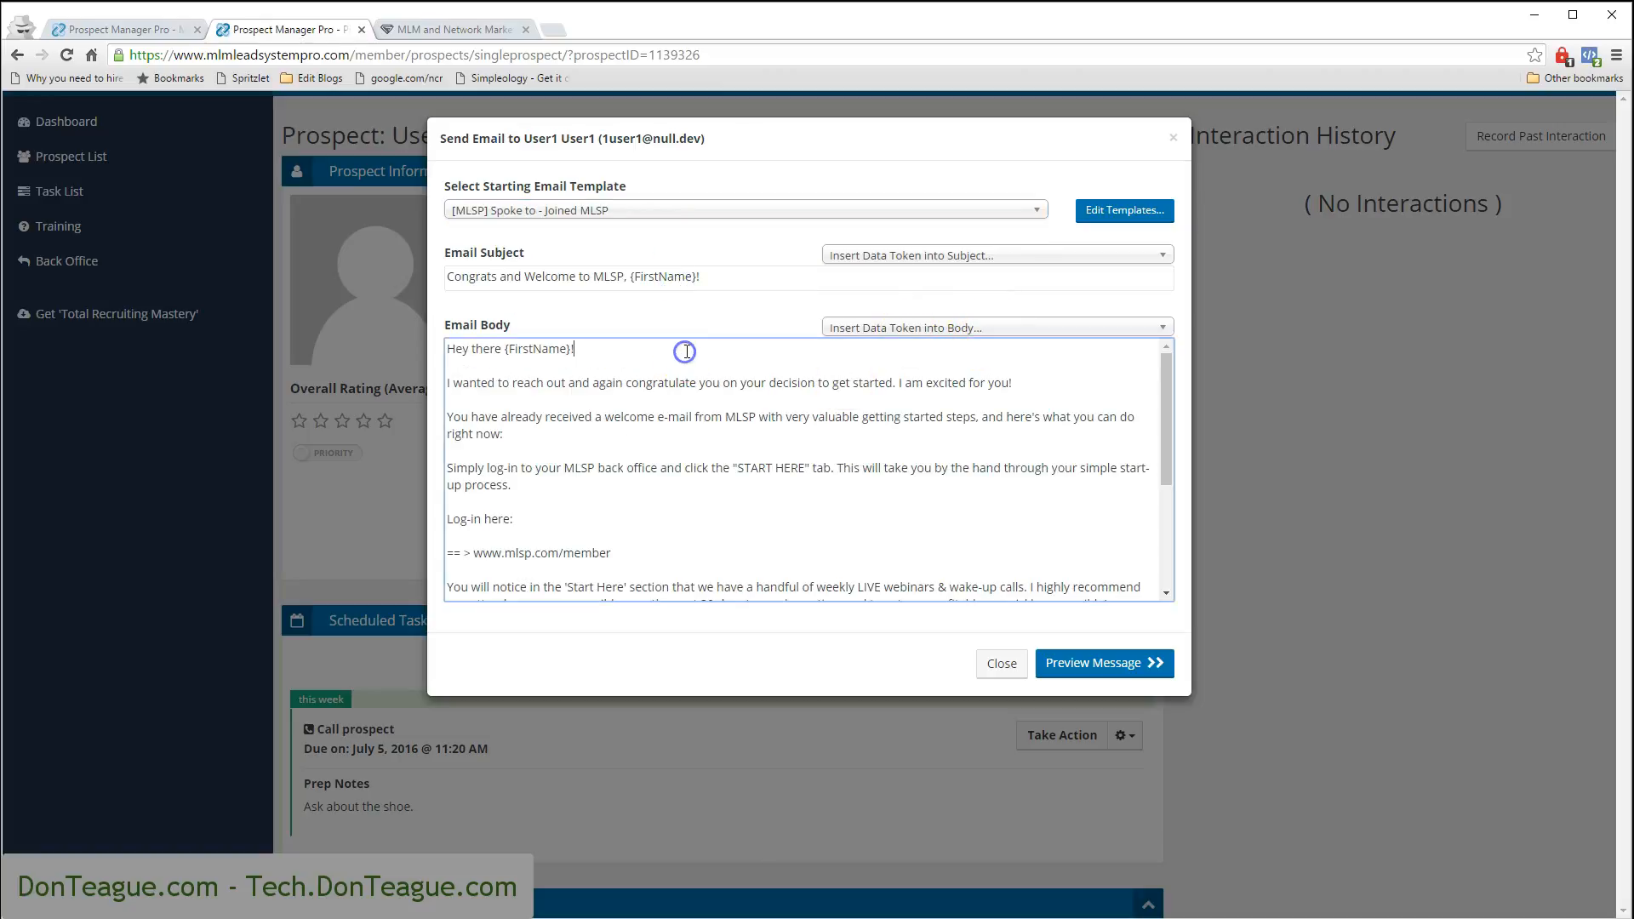
key(Return)
key(Return)
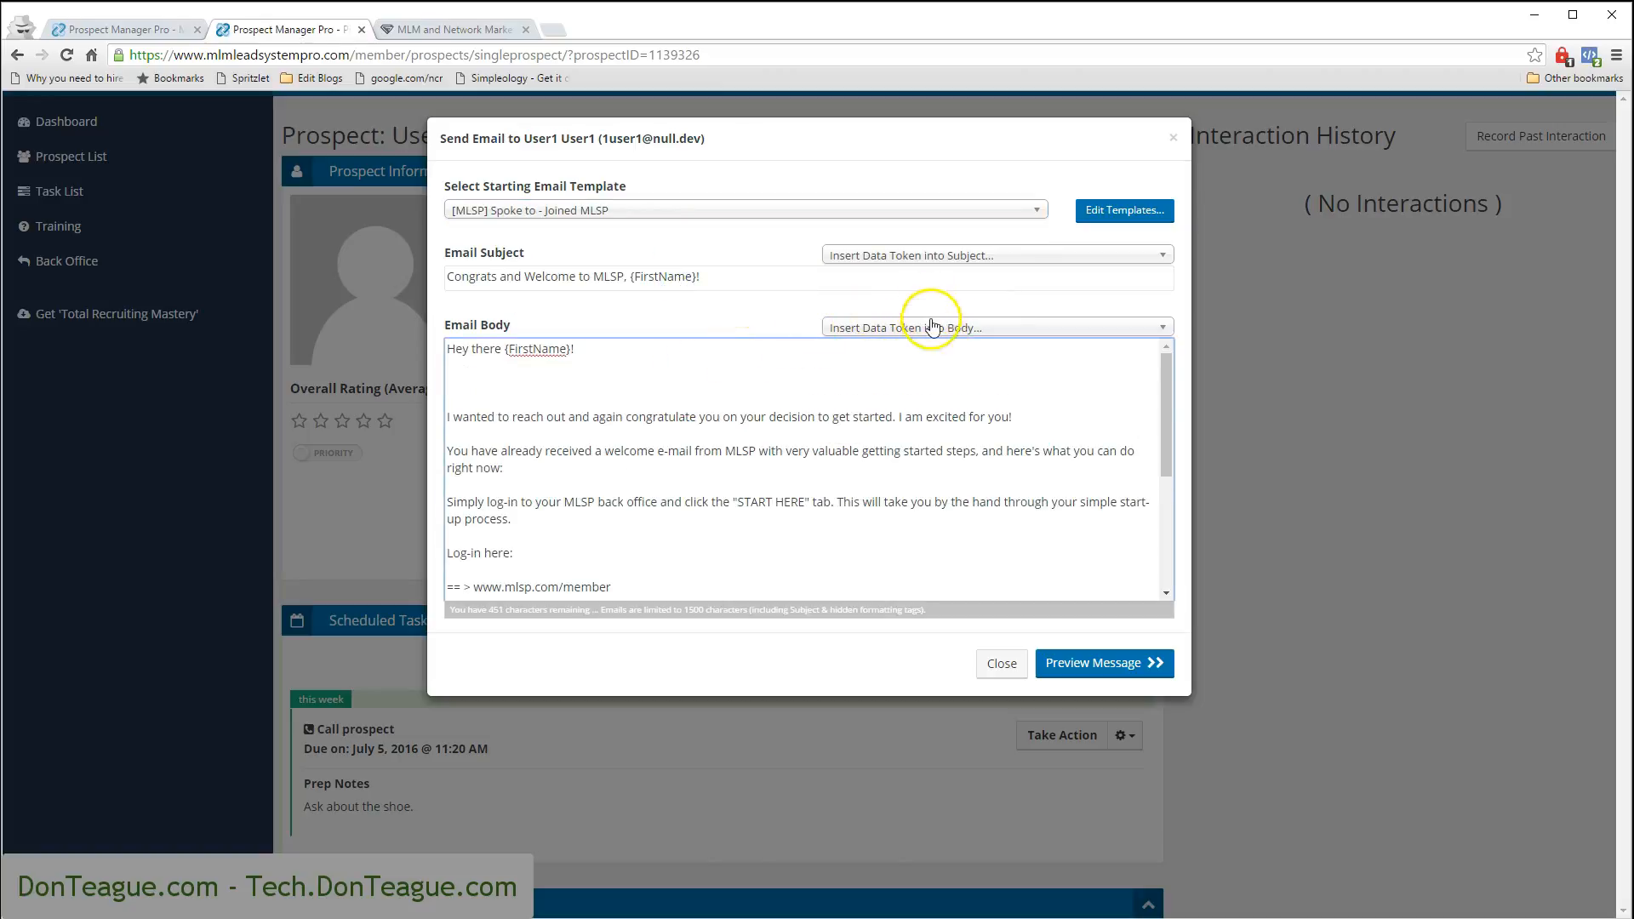
click(932, 326)
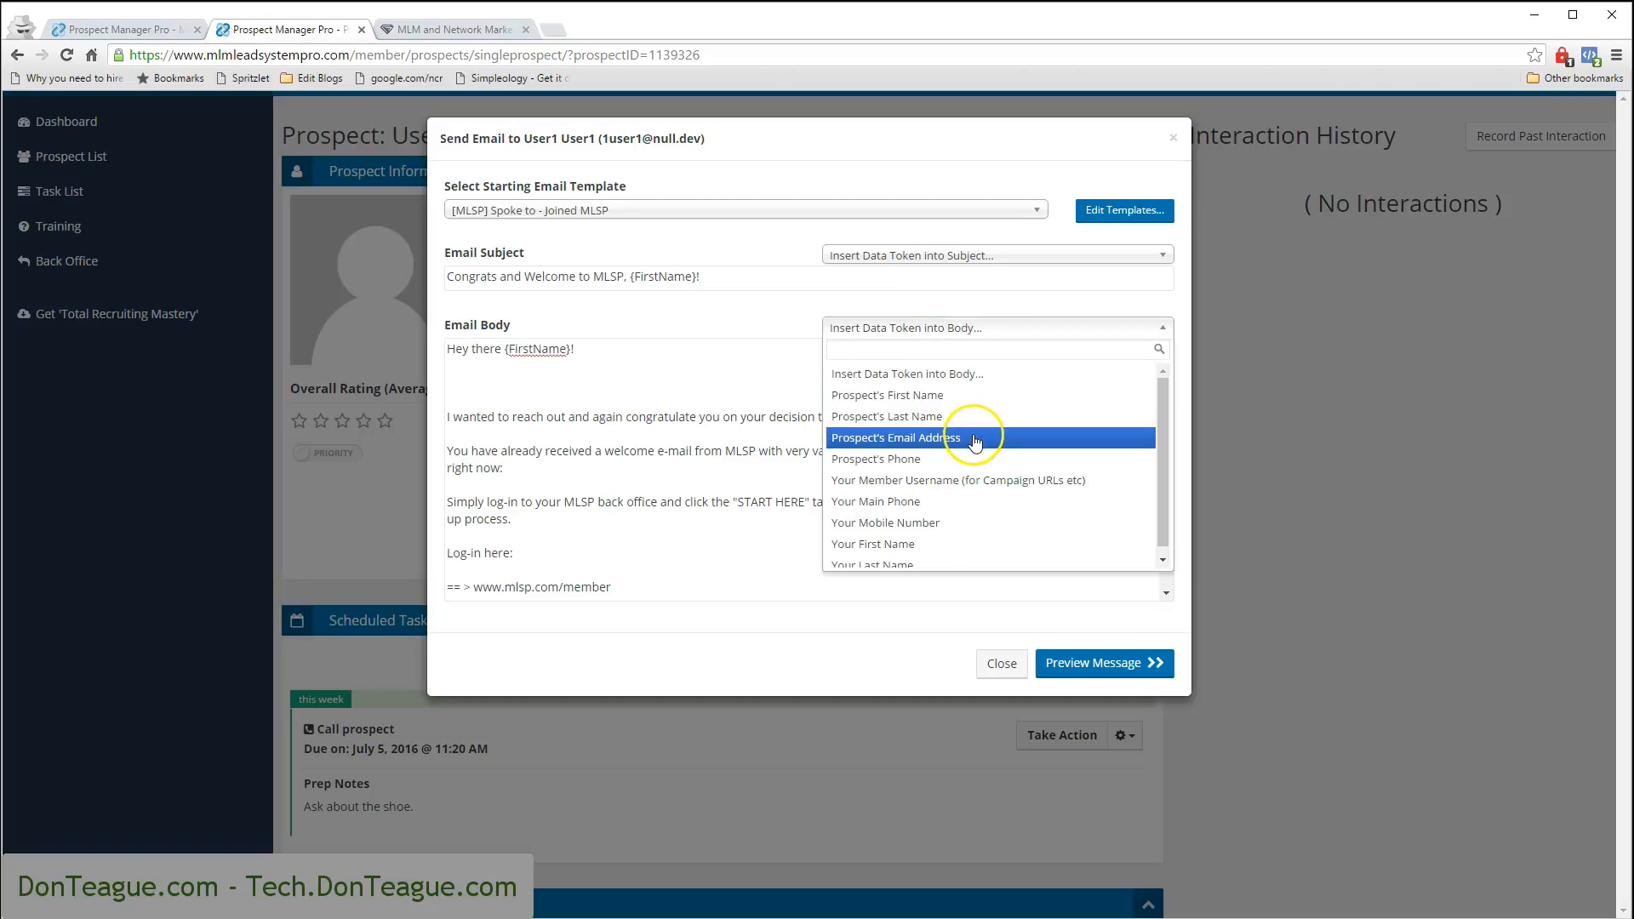
click(964, 460)
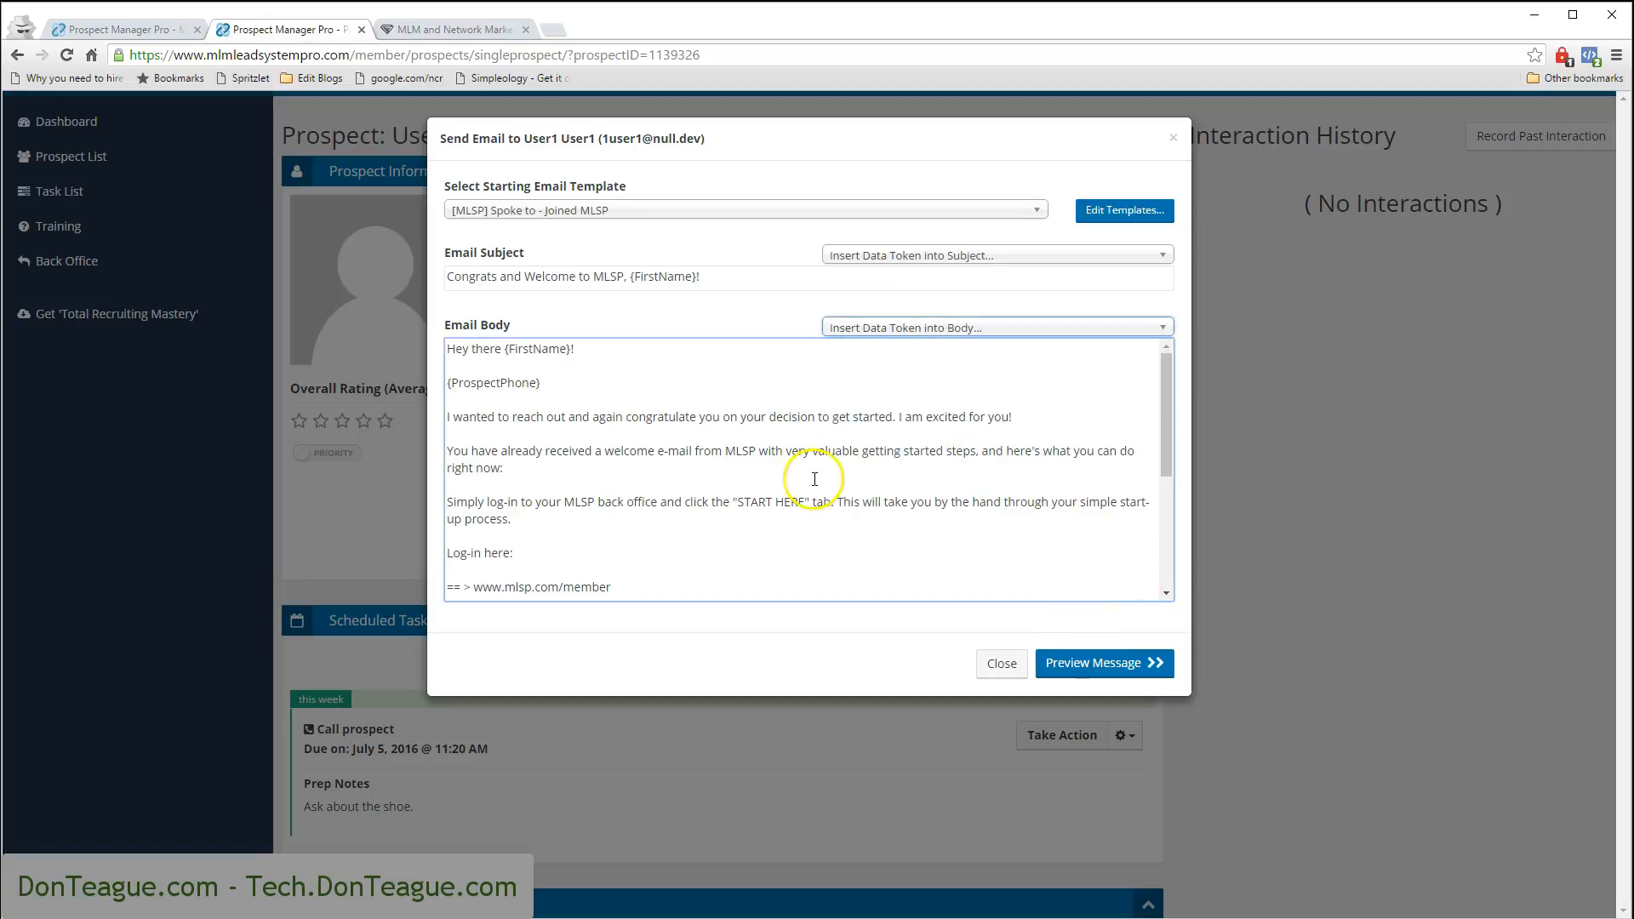
Preview the message to check the phone number line below the greeting, and return to editing
click(1155, 663)
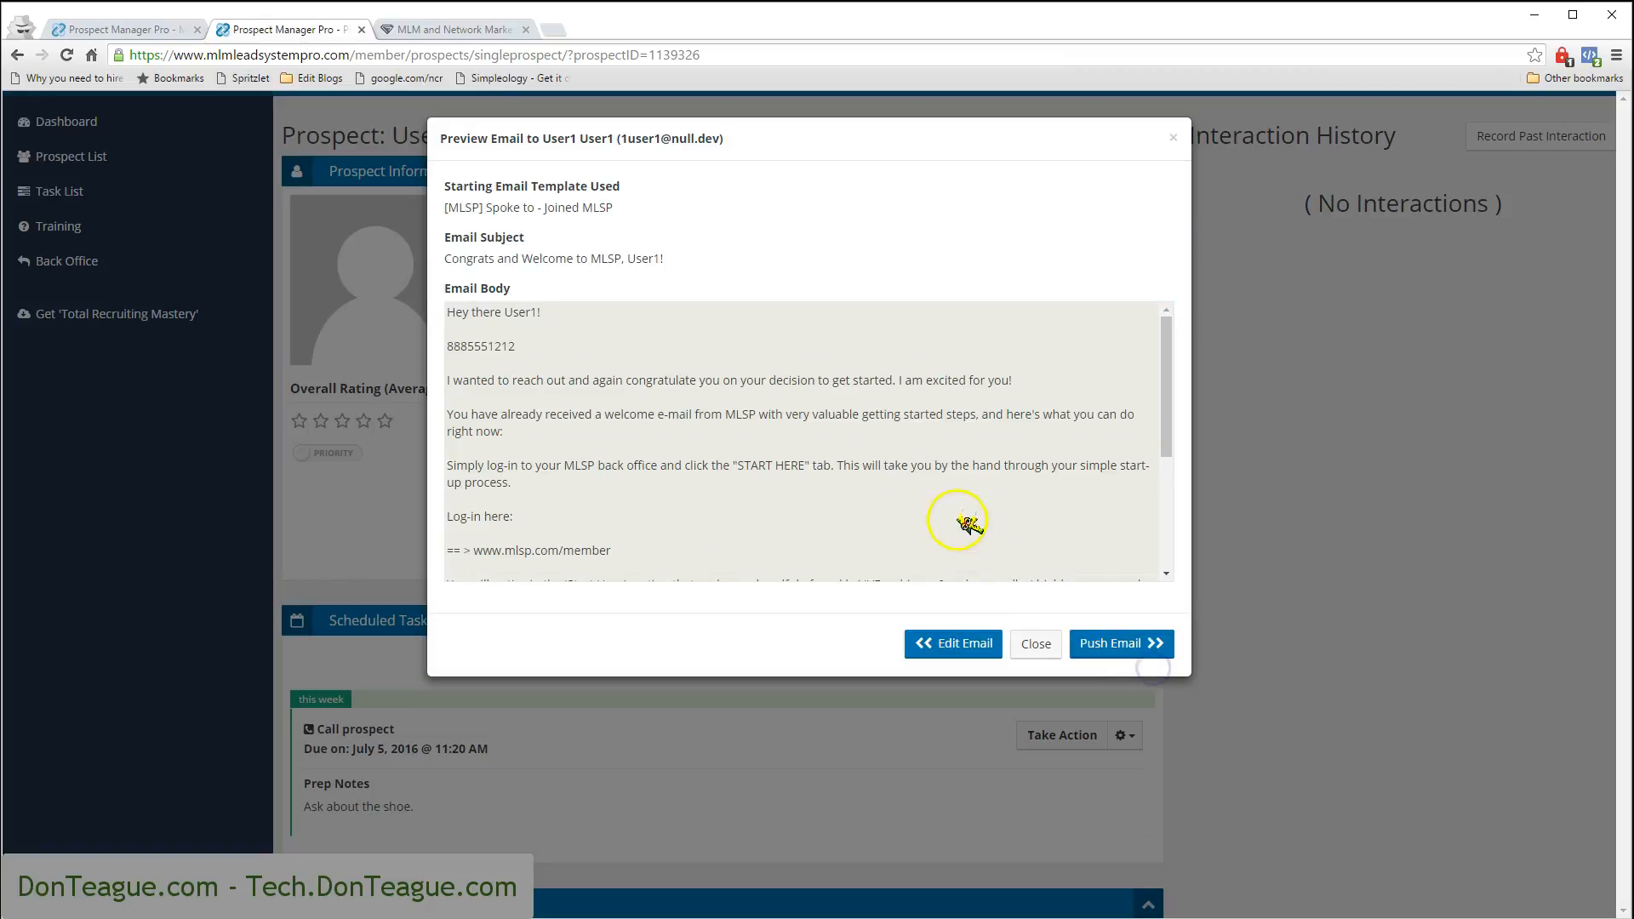
double_click(453, 349)
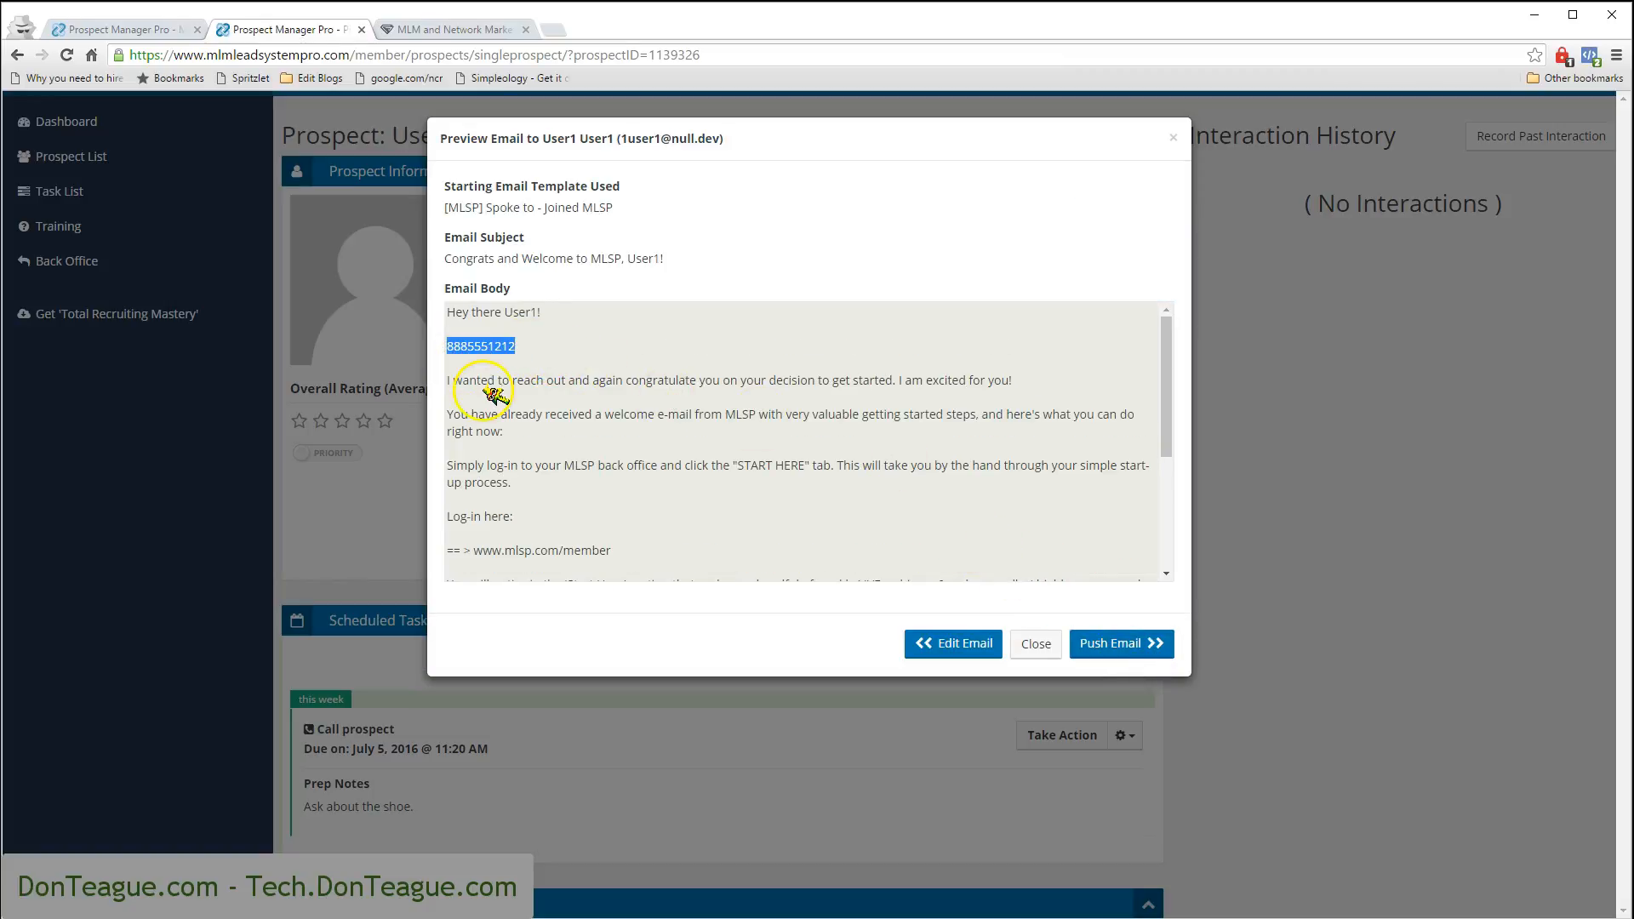
click(971, 645)
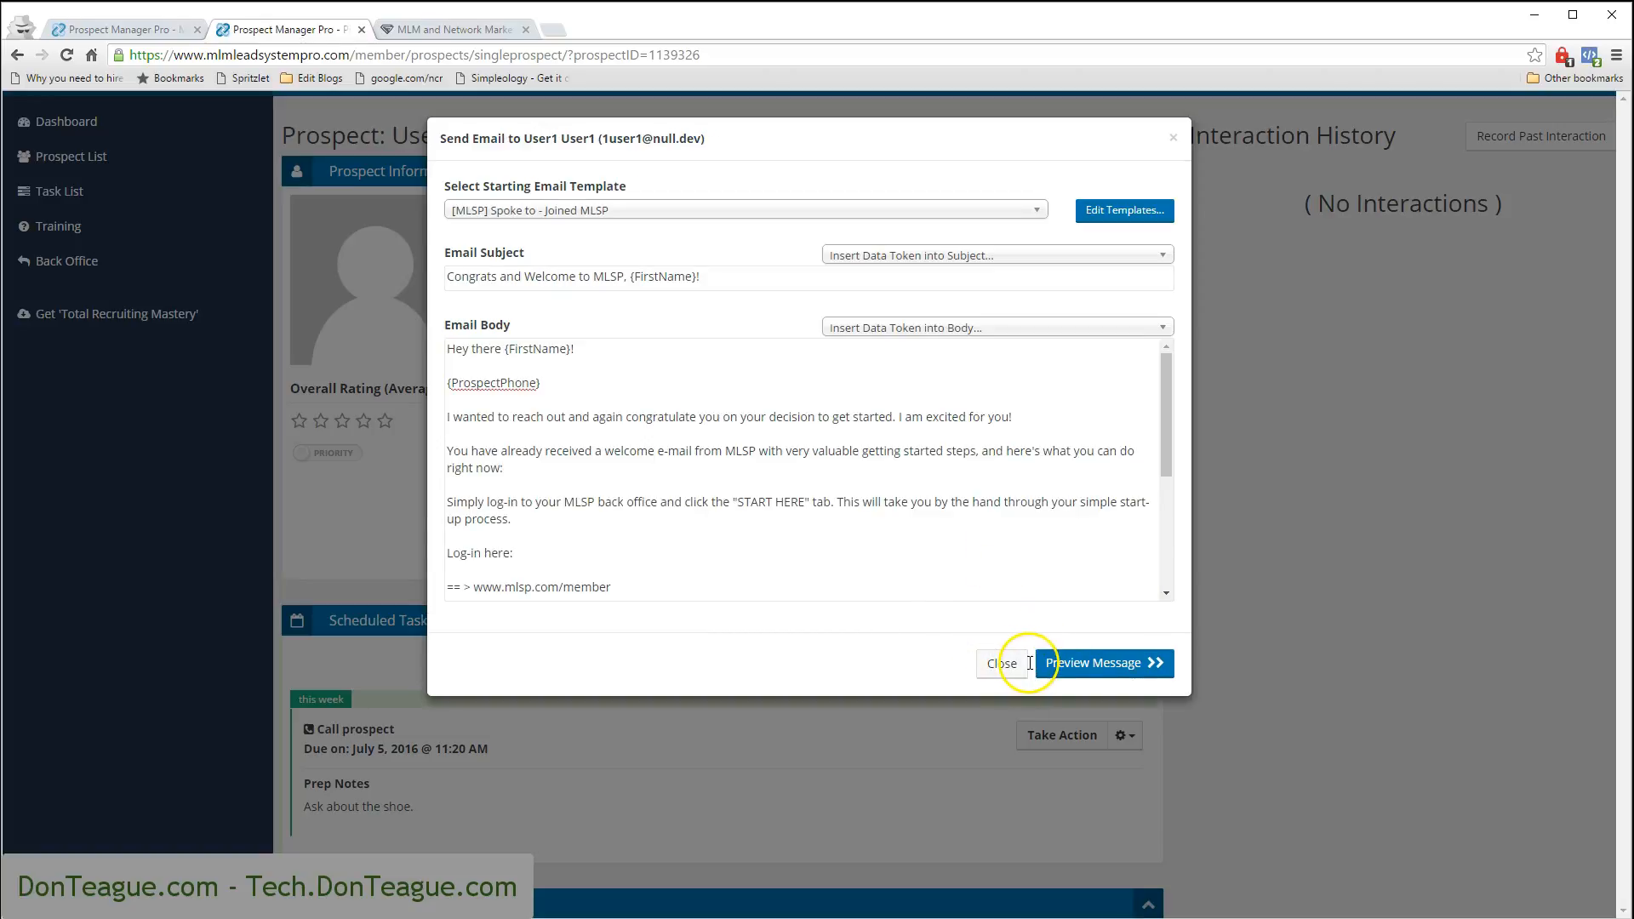
Push the previewed email to the email client, select Postbox among the offered apps and dismiss the app chooser
click(1106, 670)
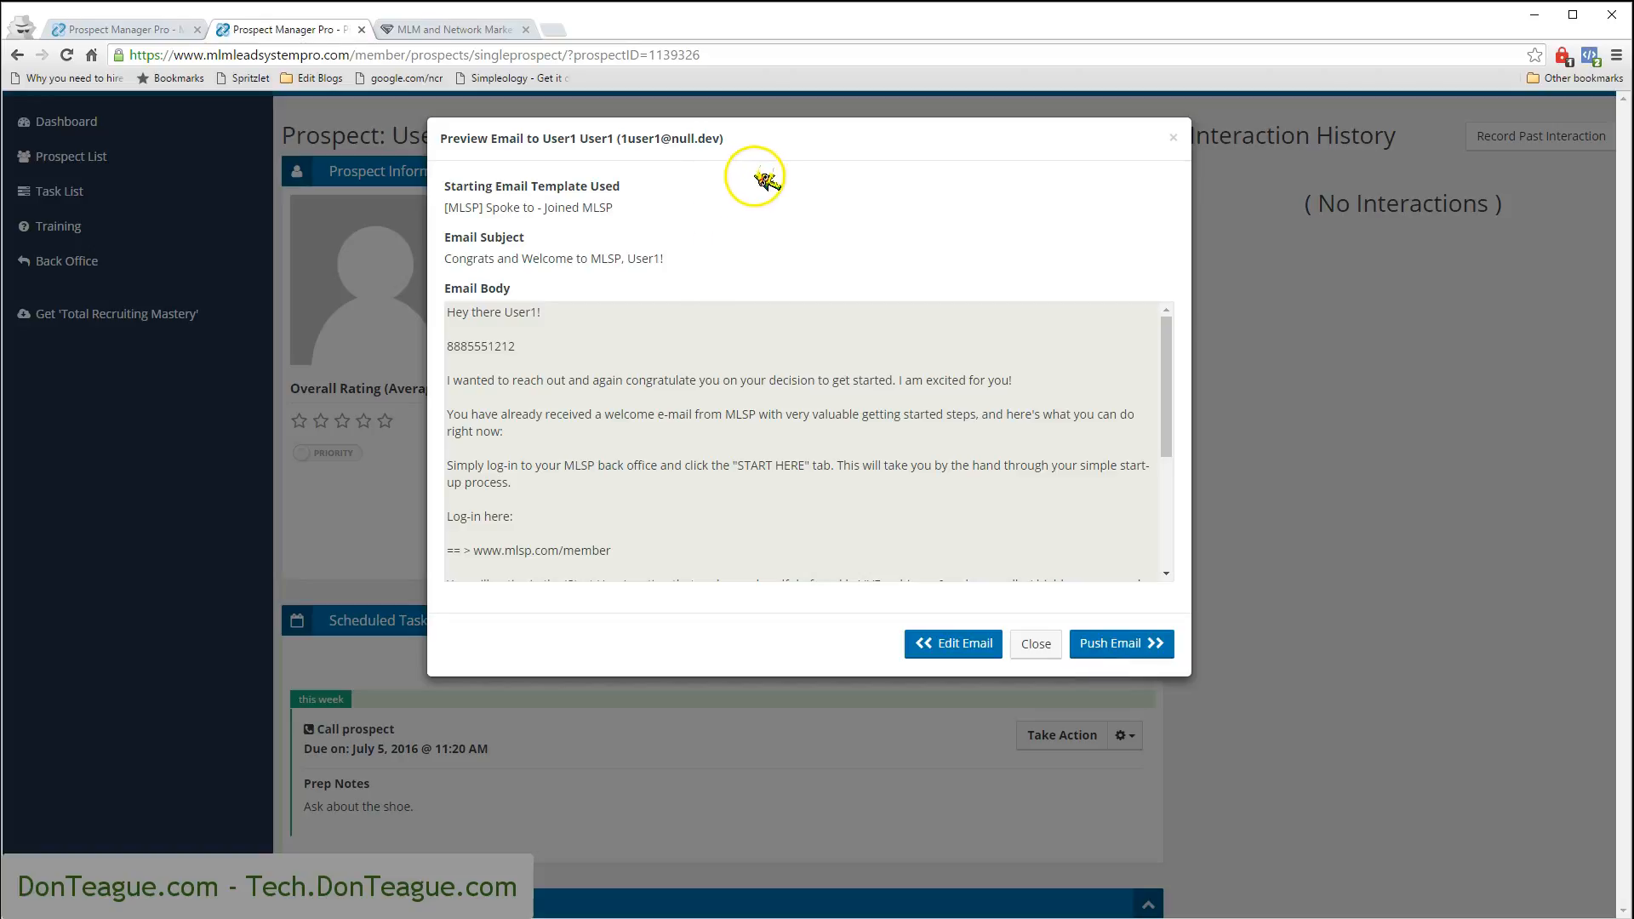
click(1139, 650)
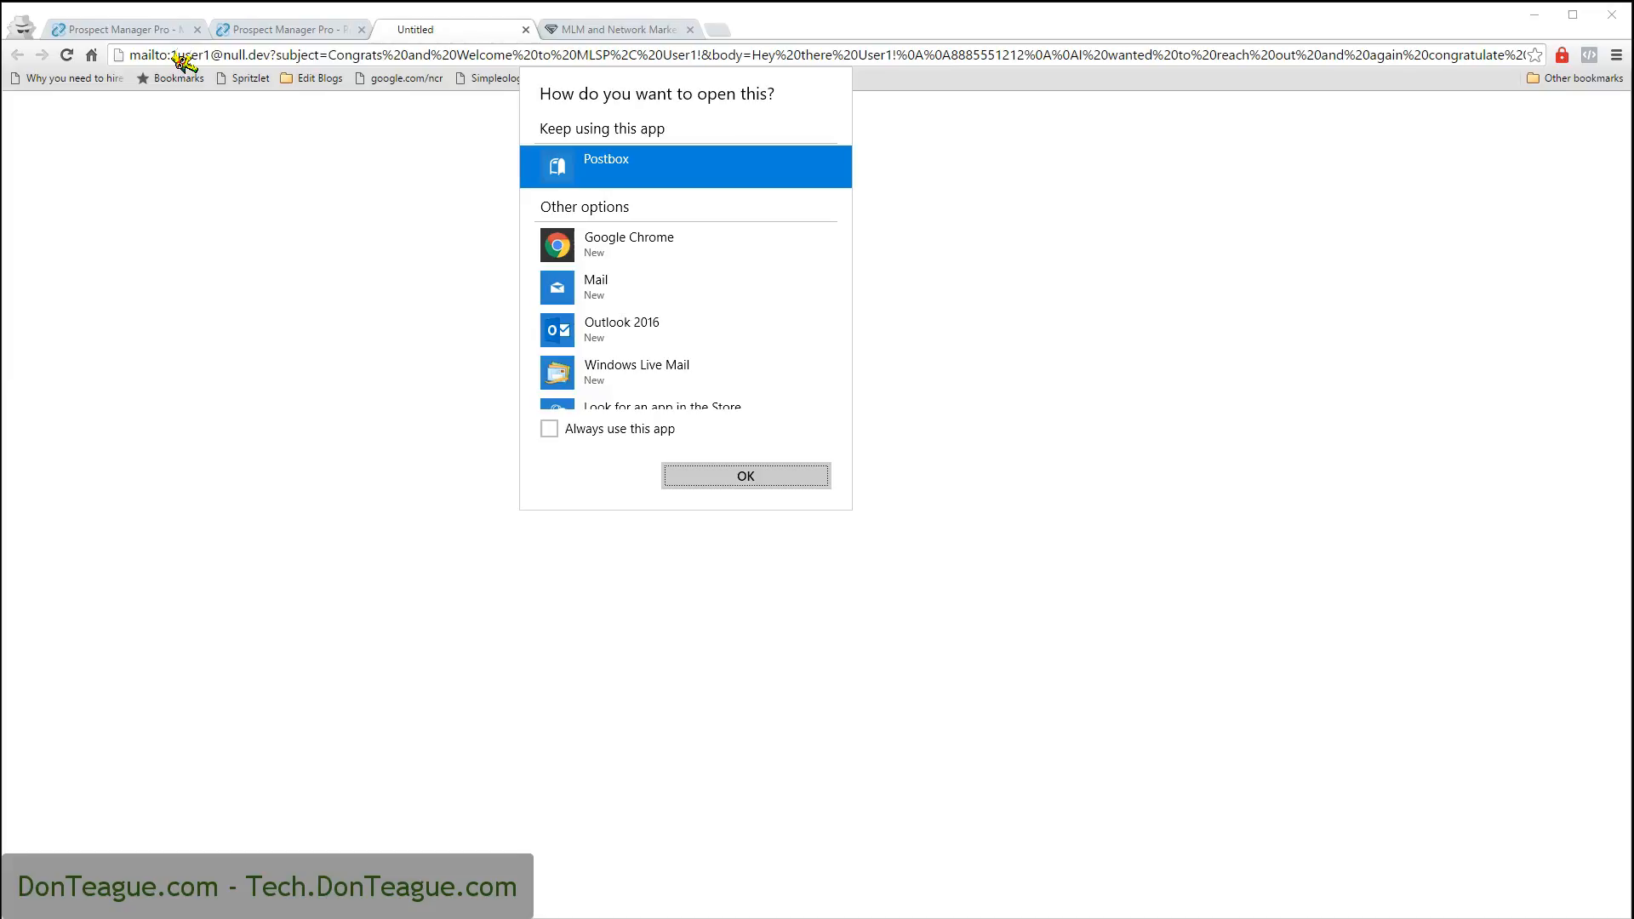
click(631, 169)
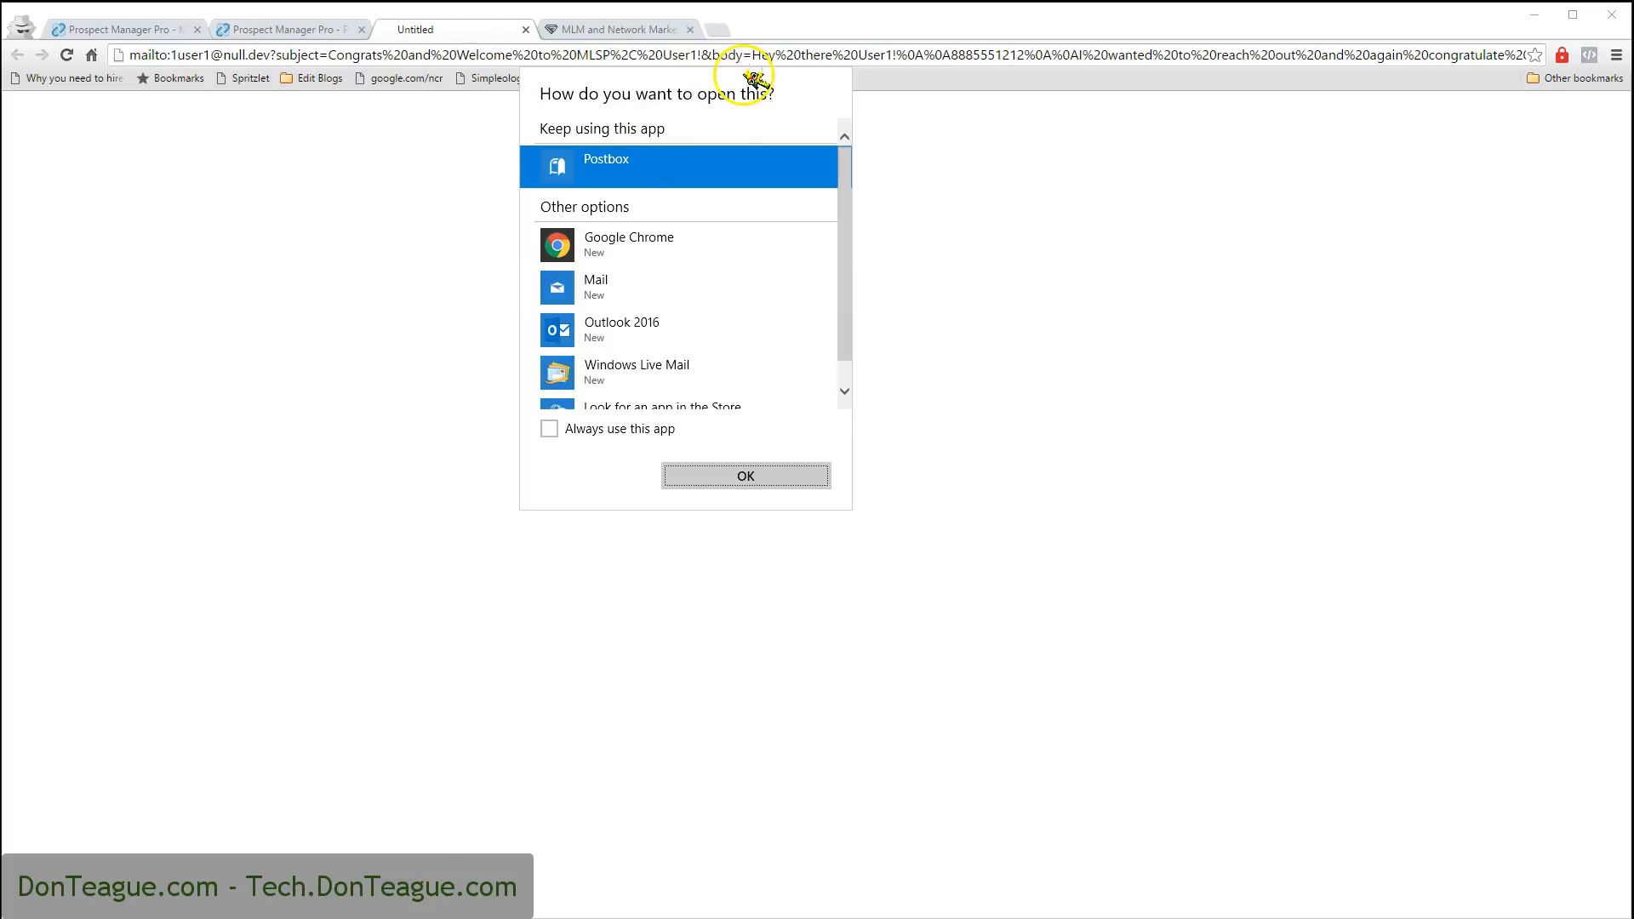
click(493, 547)
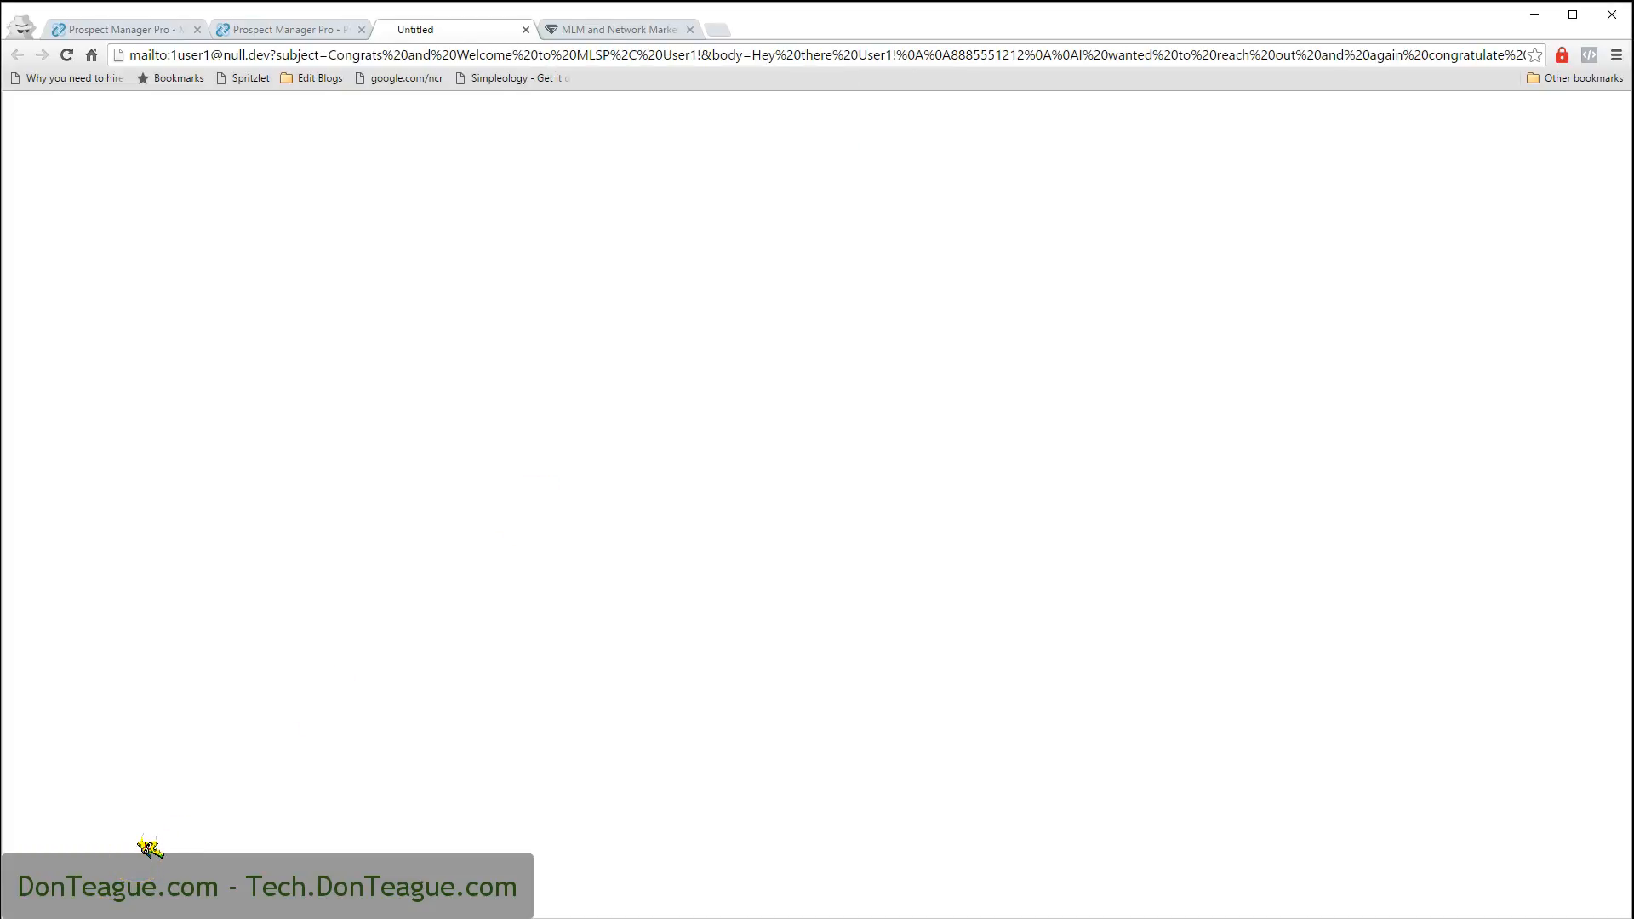
Return to the prospect's page, read the pushed-message notice and log the email in the interaction history
click(297, 34)
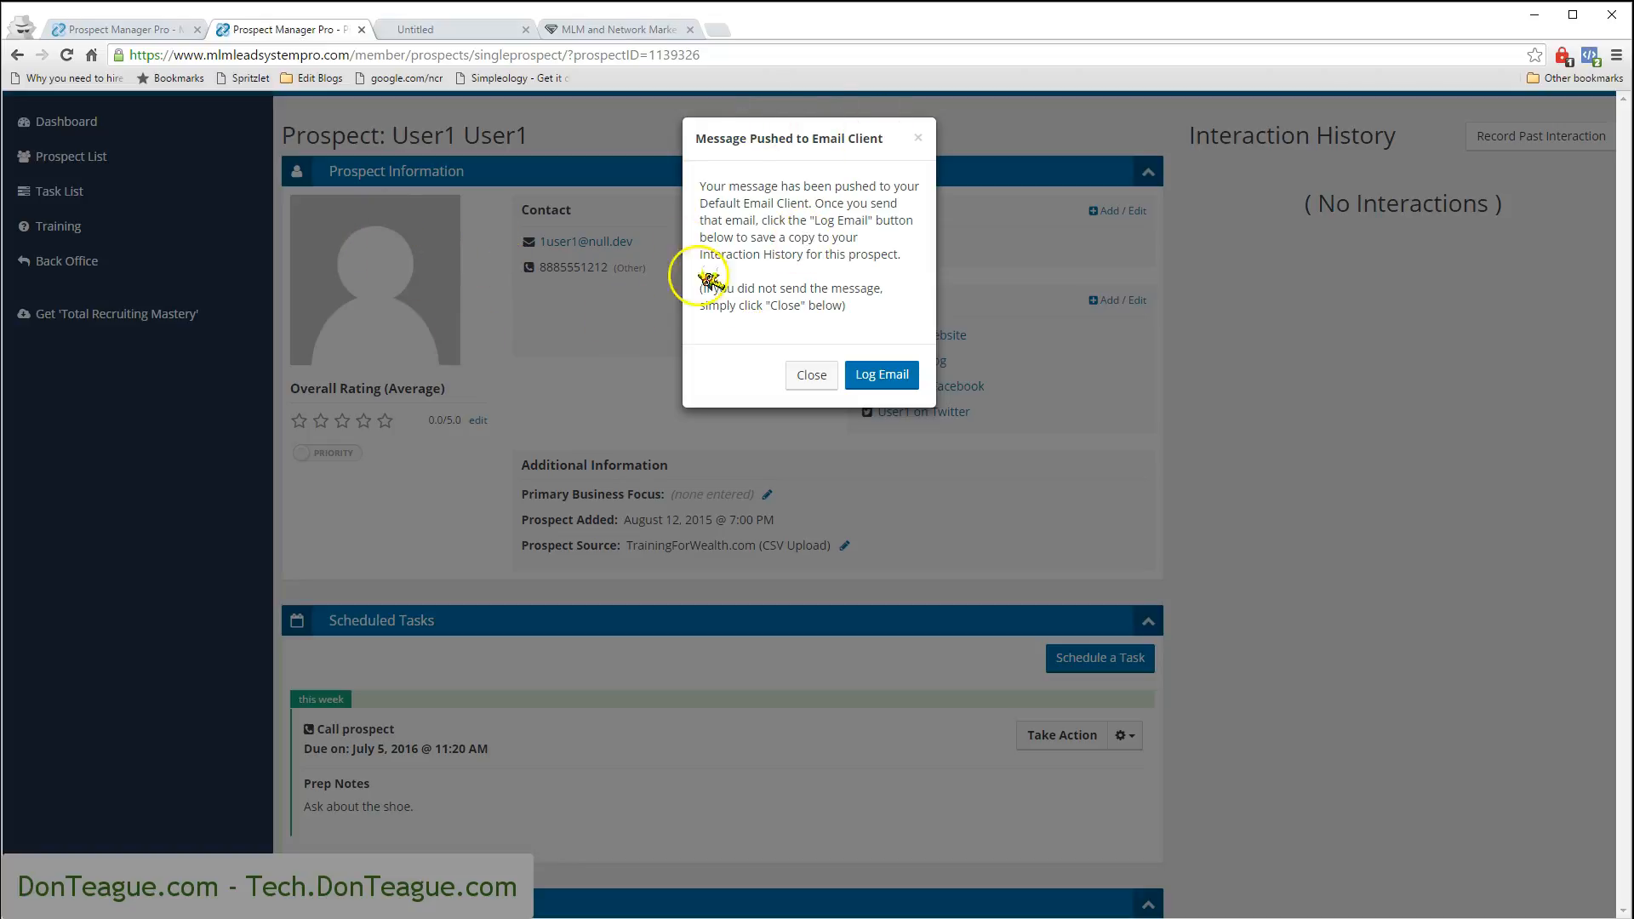
click(699, 189)
drag(730, 189, 760, 206)
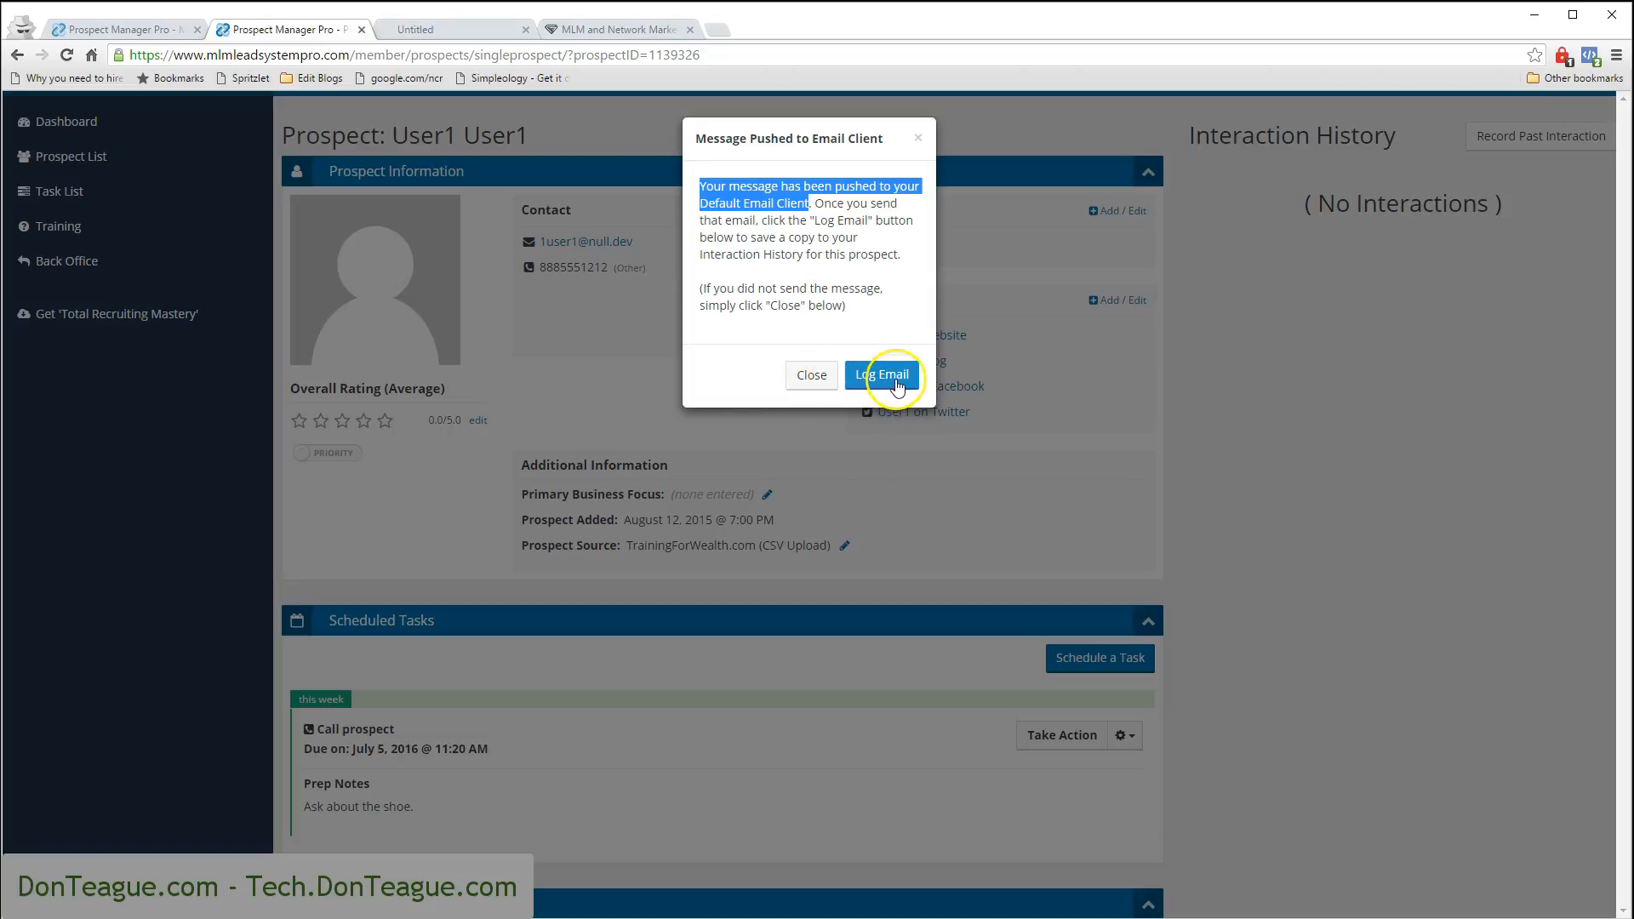
click(894, 377)
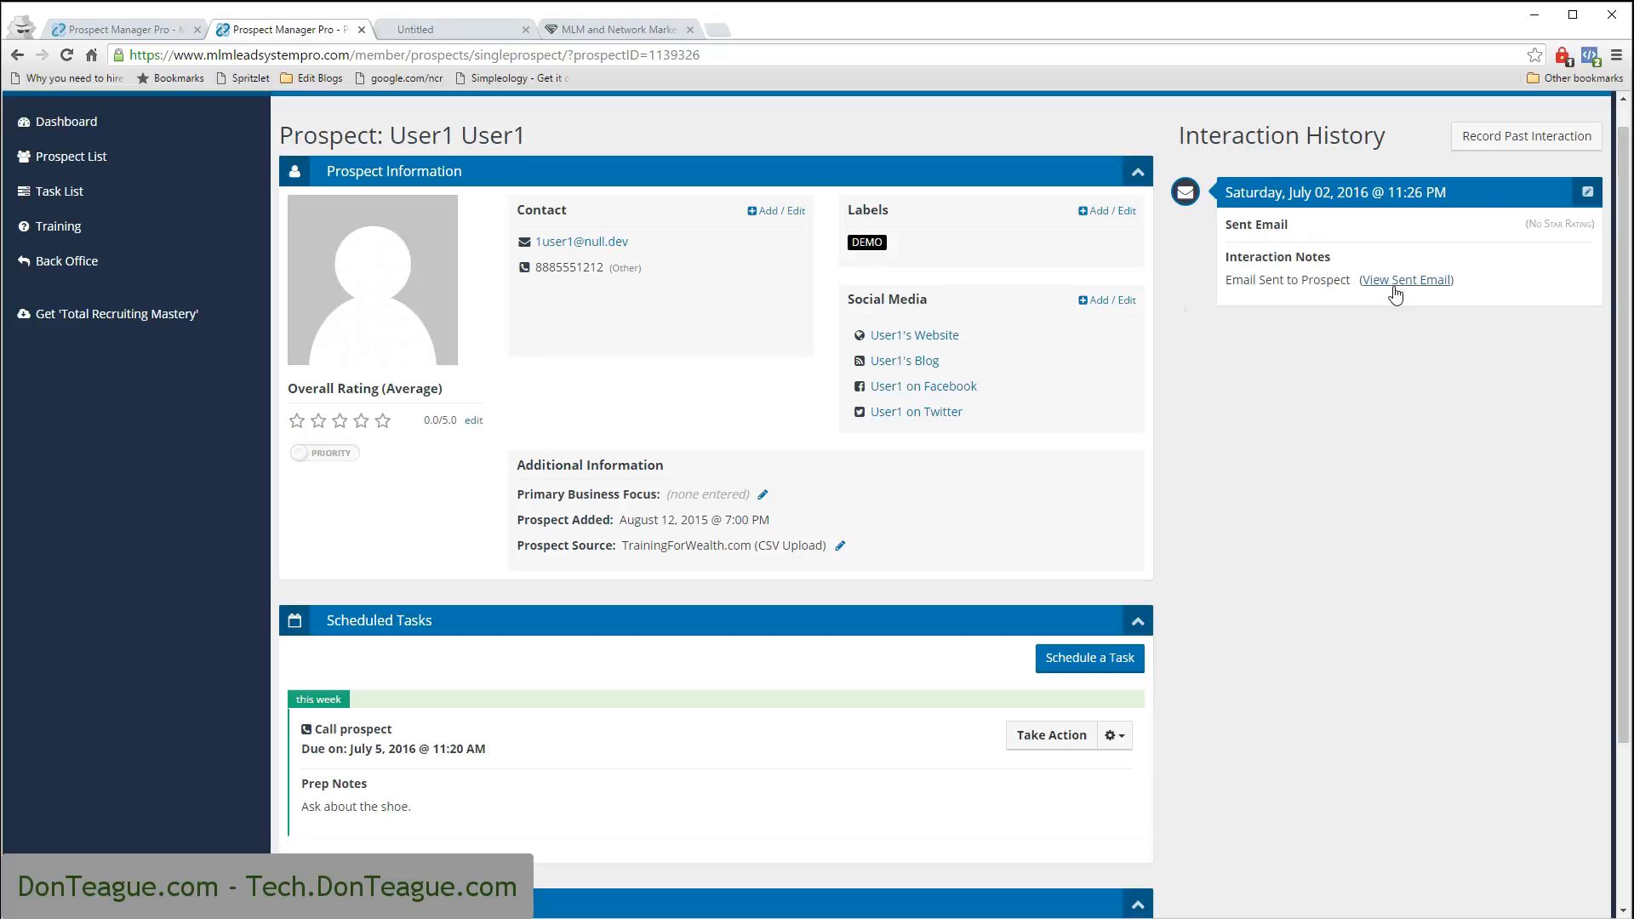
Switch to the Prospect Manager Pro dashboard and reload its overview
click(136, 32)
click(81, 150)
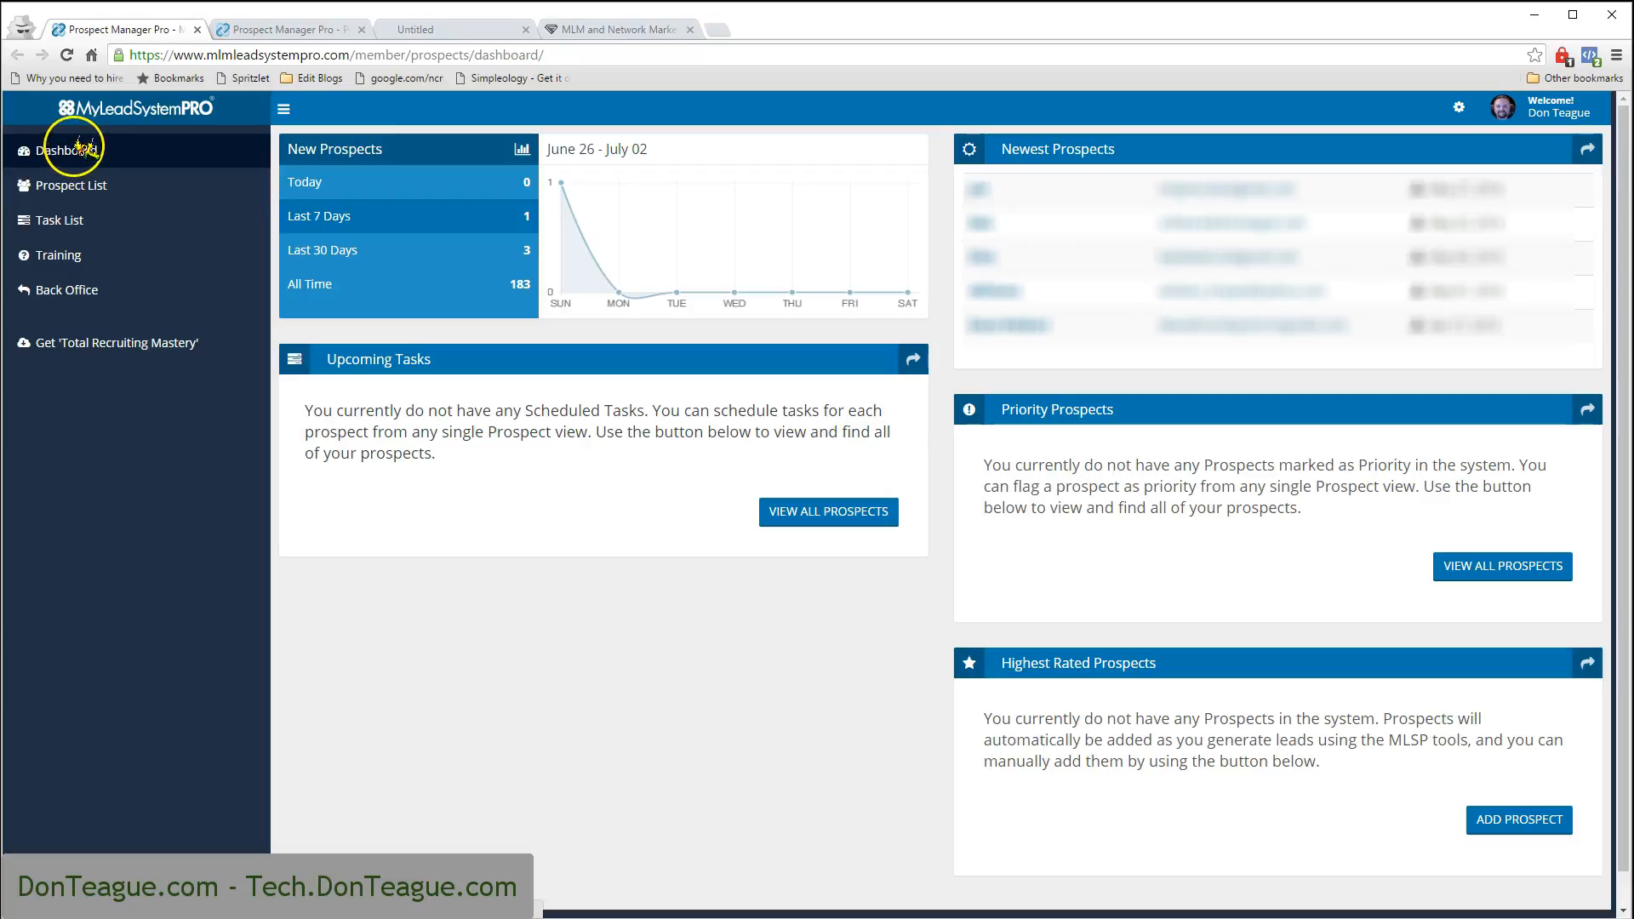